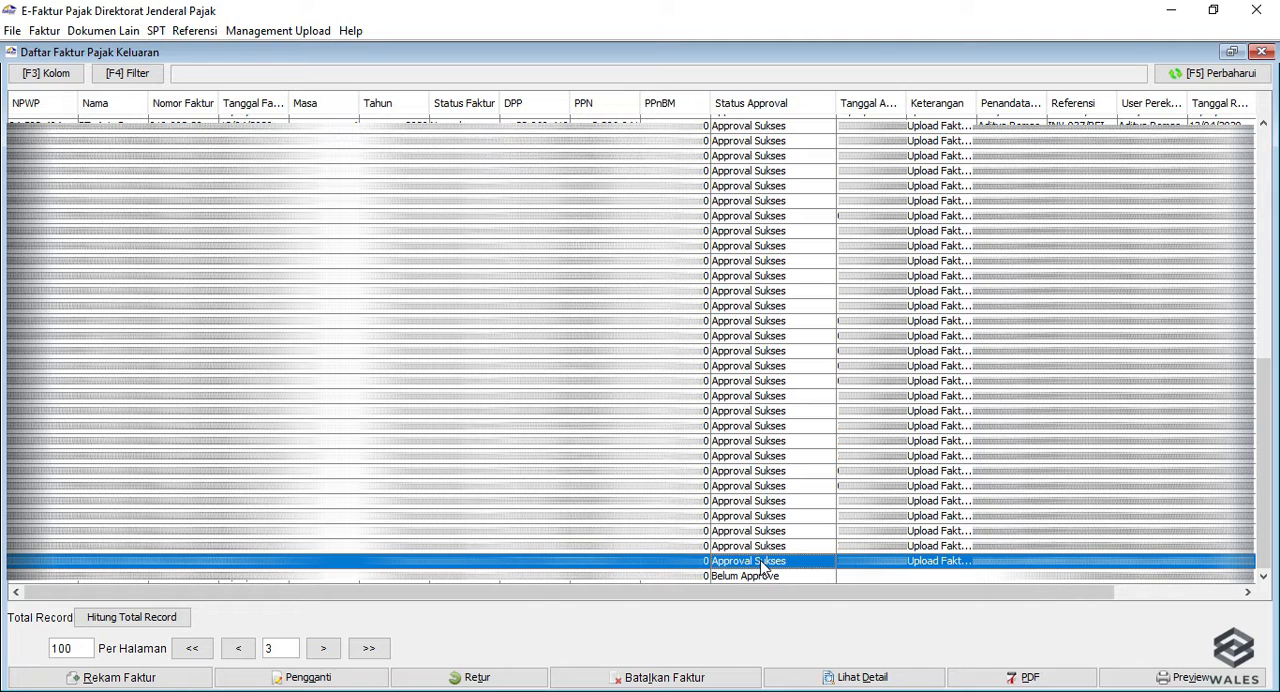
Start a PDF export of the selected approved invoice and browse This PC for the save location.
click(1015, 680)
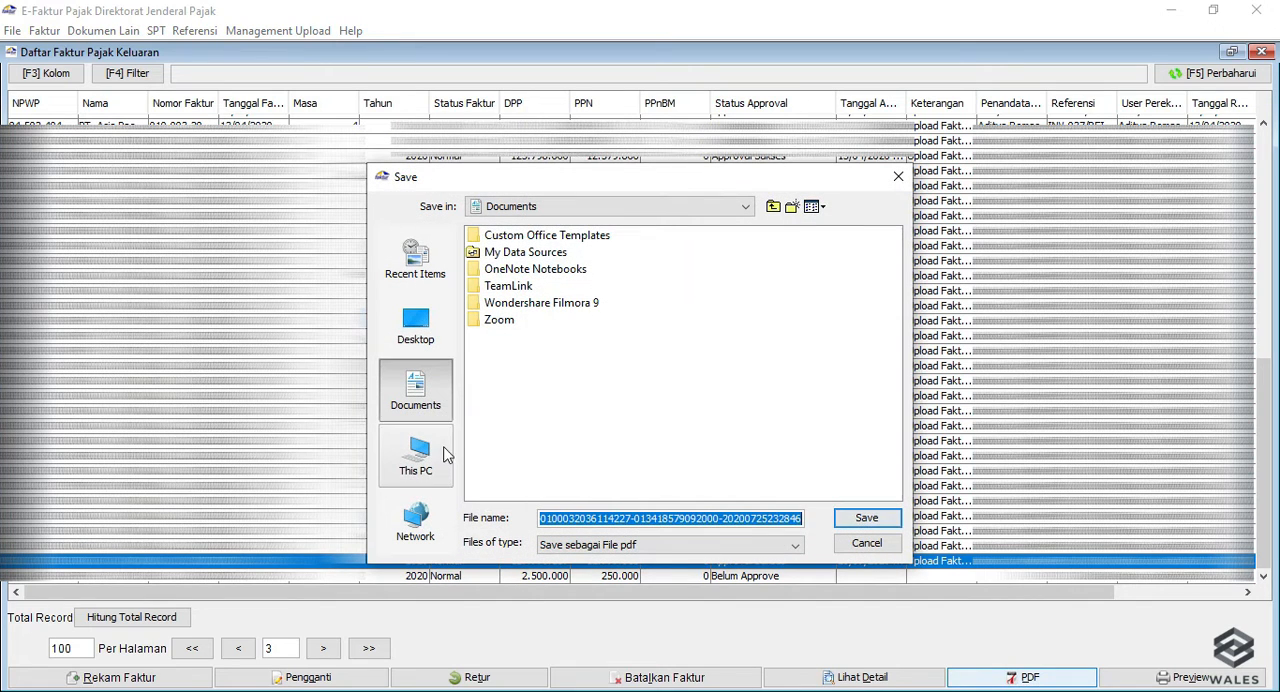
click(430, 457)
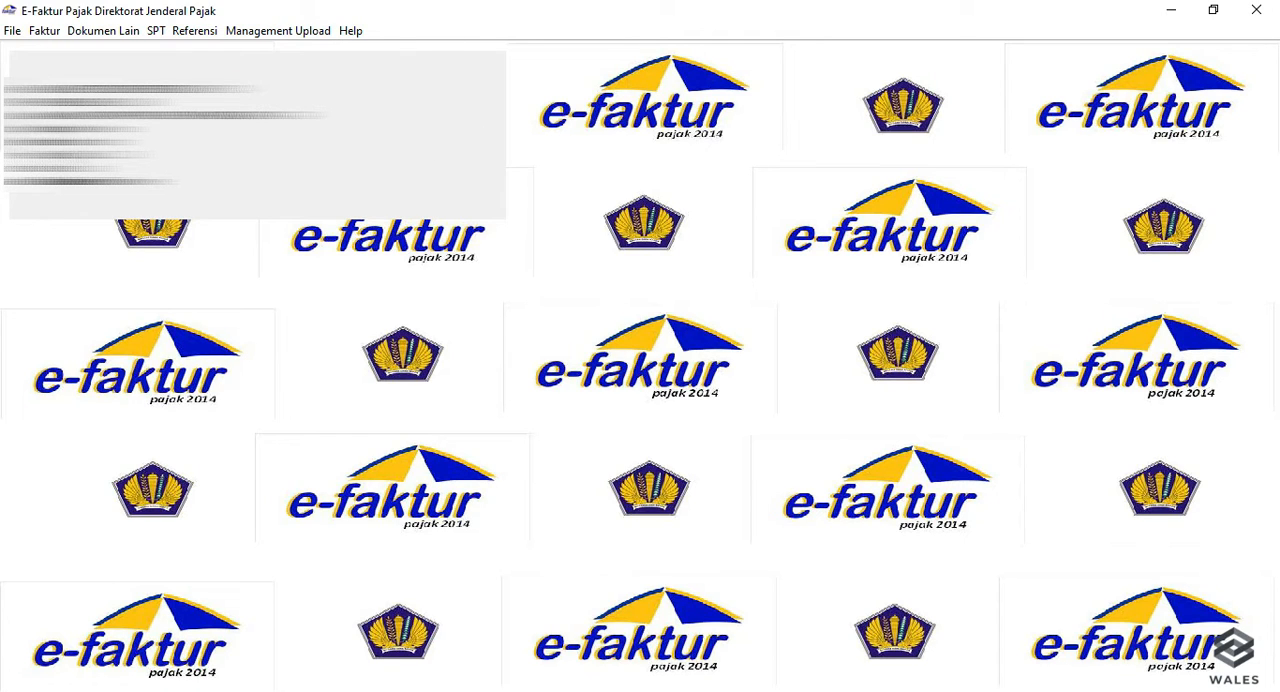
Open the output tax (Pajak Keluaran) invoice administration list and start recording a new invoice.
click(42, 38)
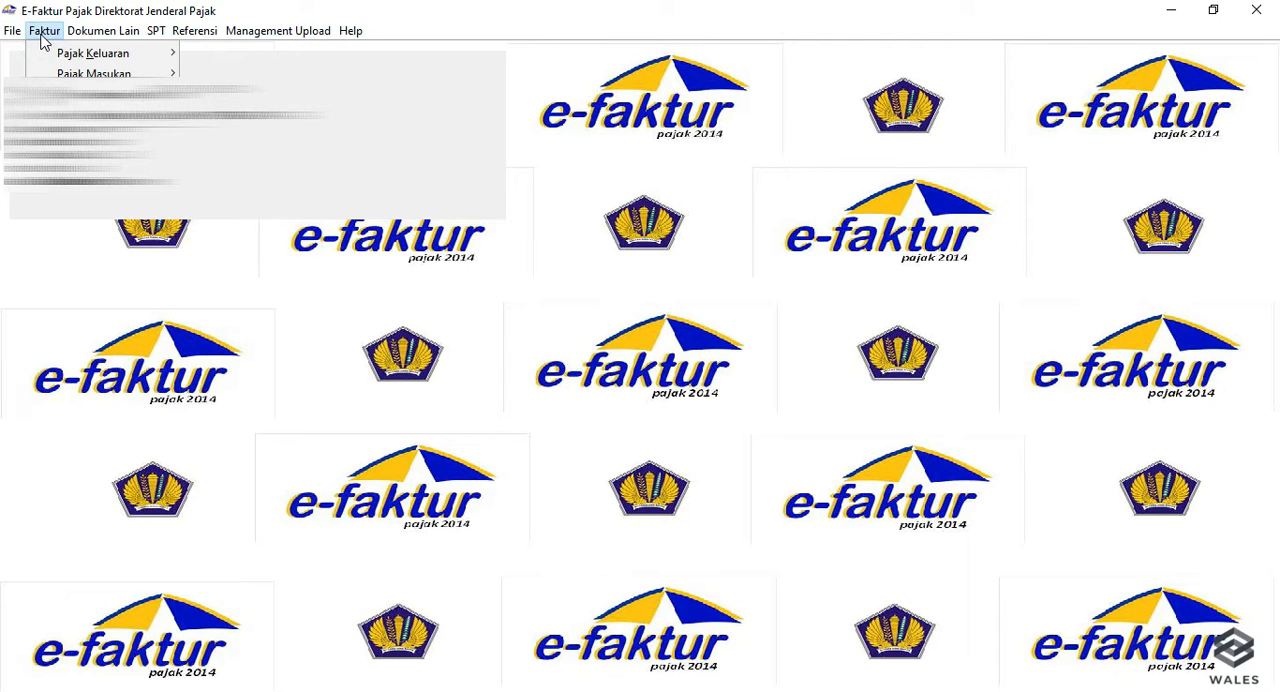
mouse_move(44, 58)
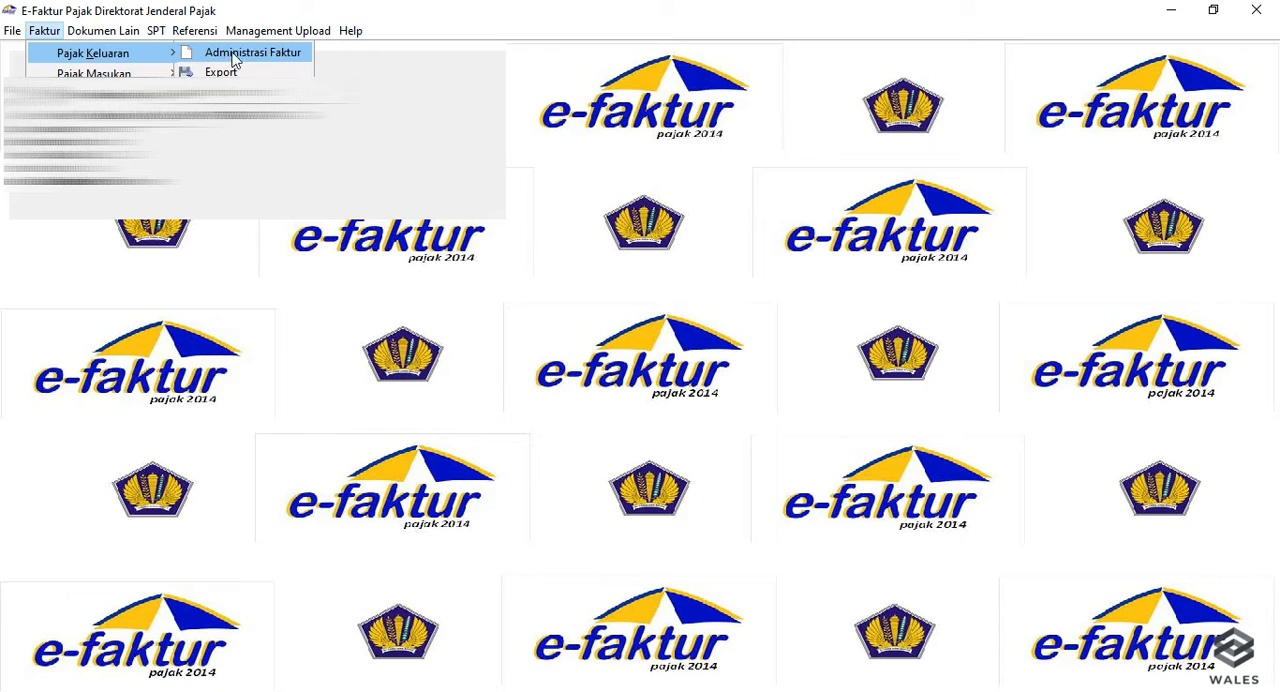
click(264, 53)
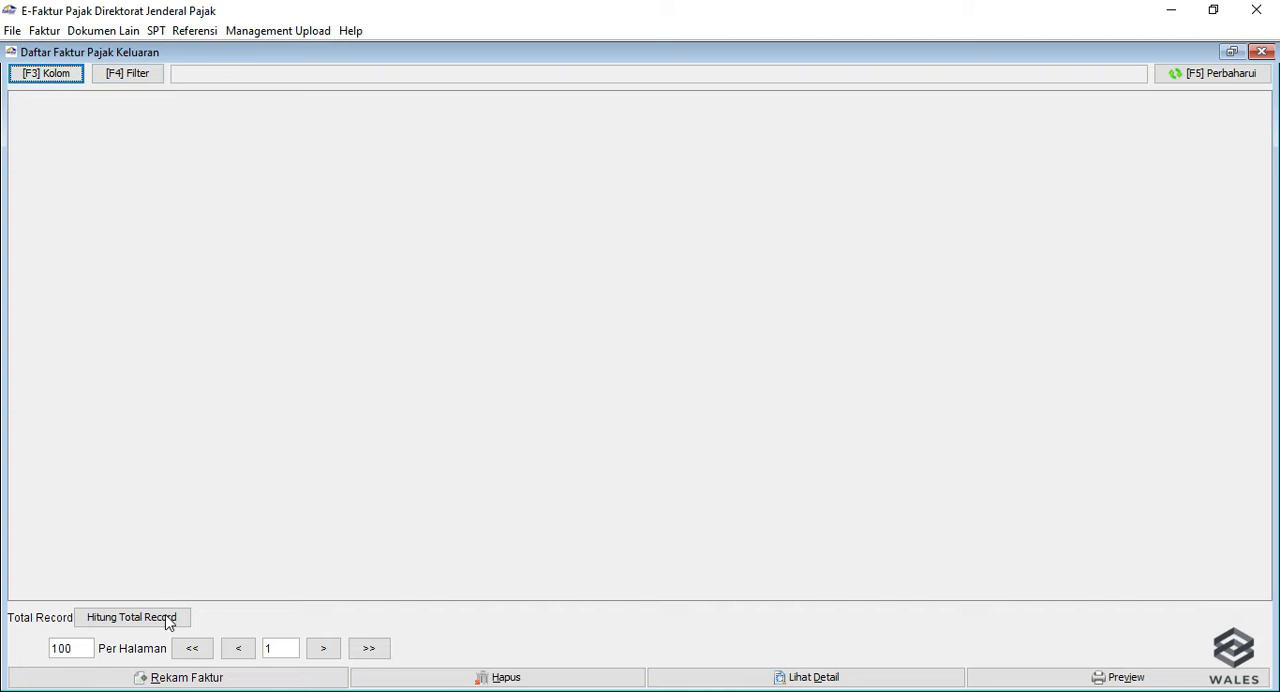
click(176, 680)
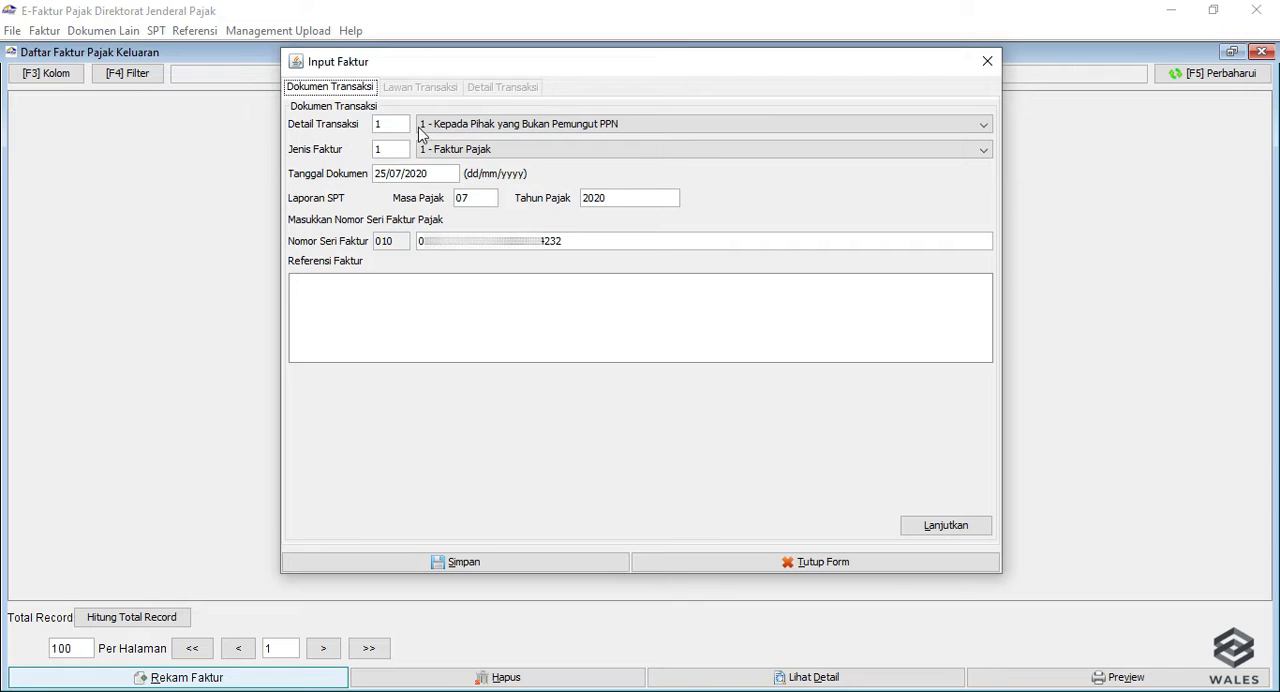
Set Detail Transaksi to "1 - Kepada Pihak yang Bukan Pemungut PPN" and Jenis Faktur to "1 - Faktur Pajak".
click(550, 124)
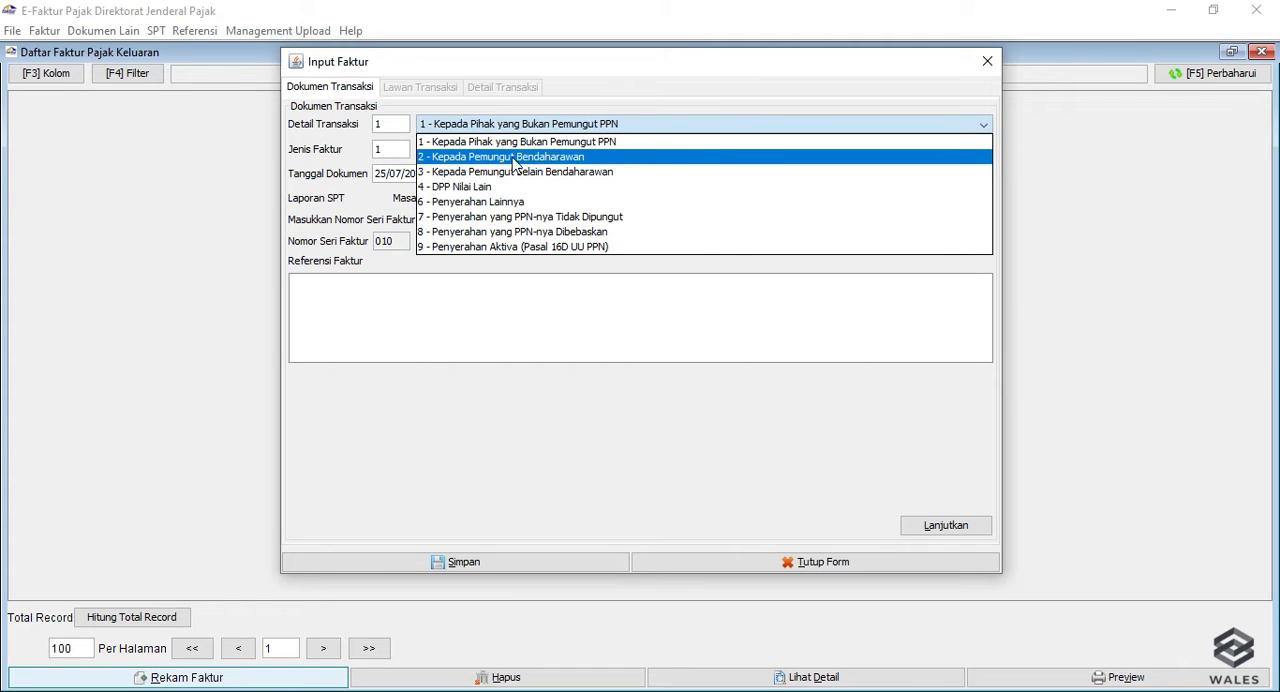
click(629, 123)
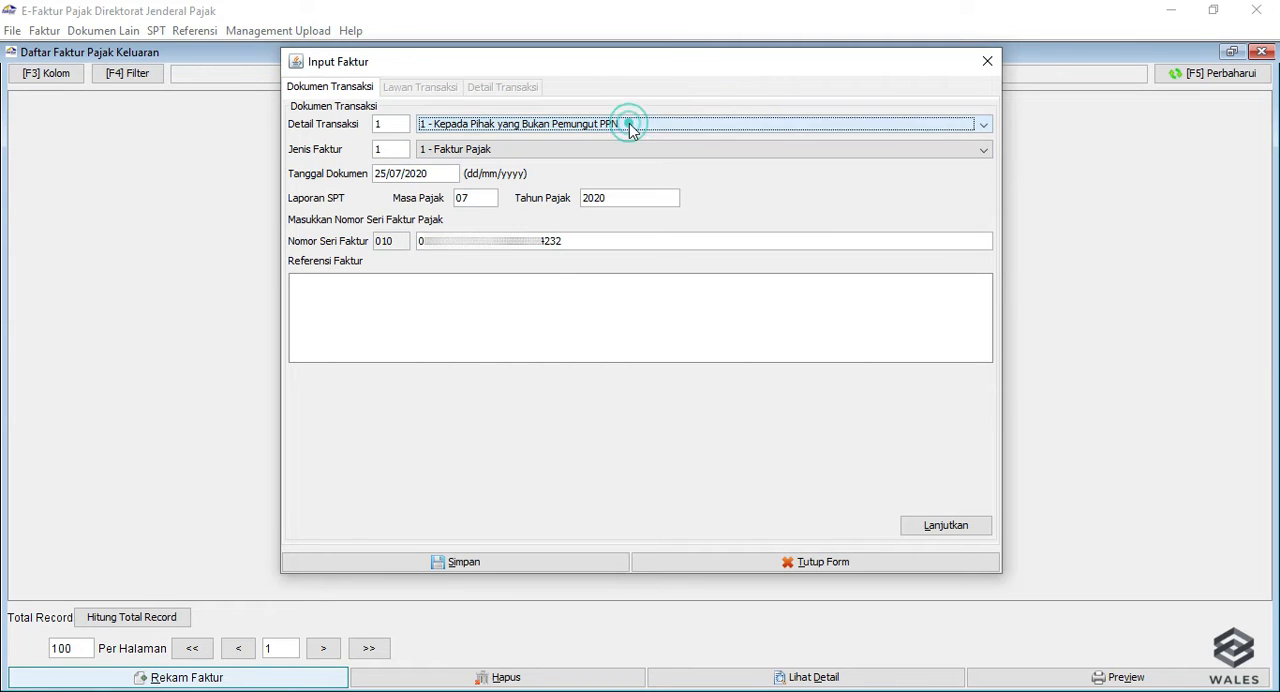
click(490, 152)
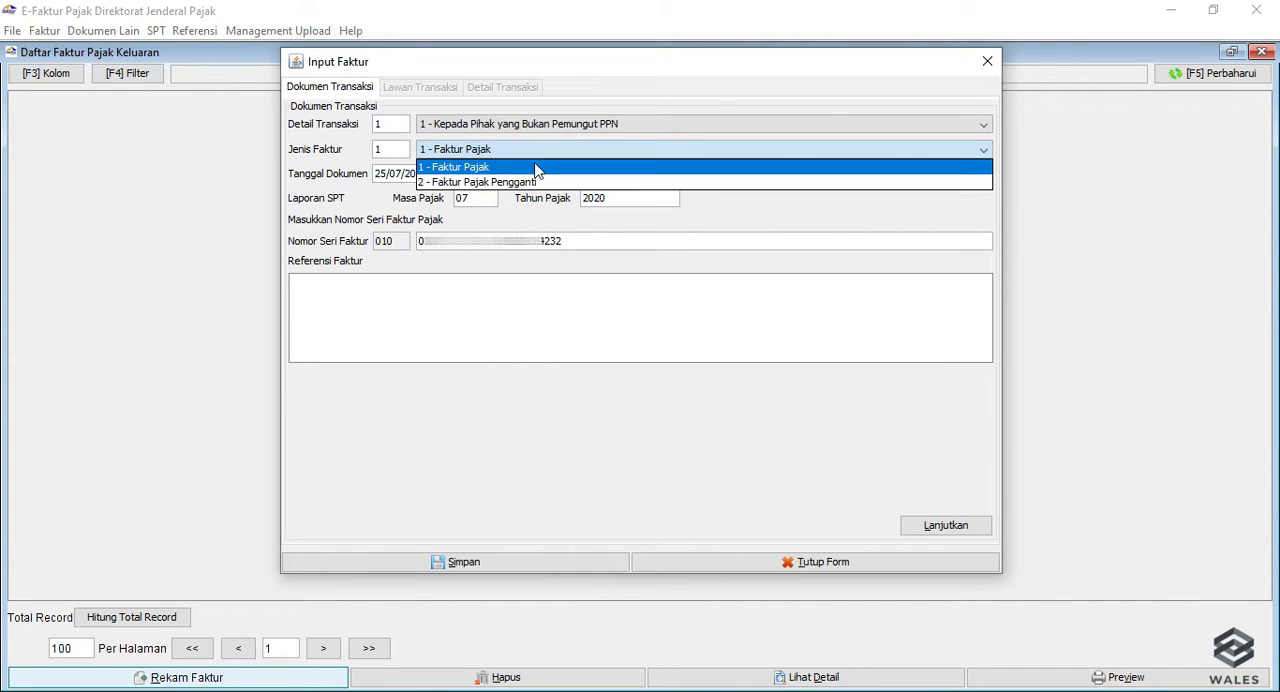
click(534, 167)
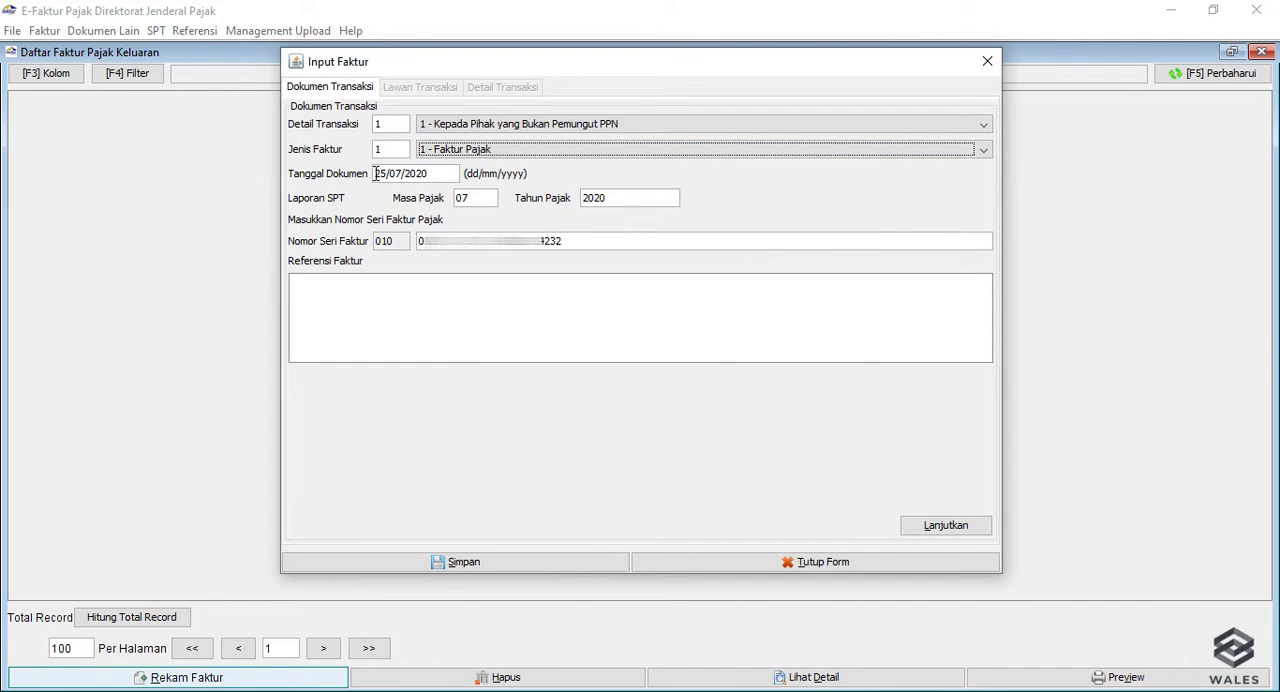
Review the document date, tax period and invoice serial number fields.
drag(374, 173, 432, 173)
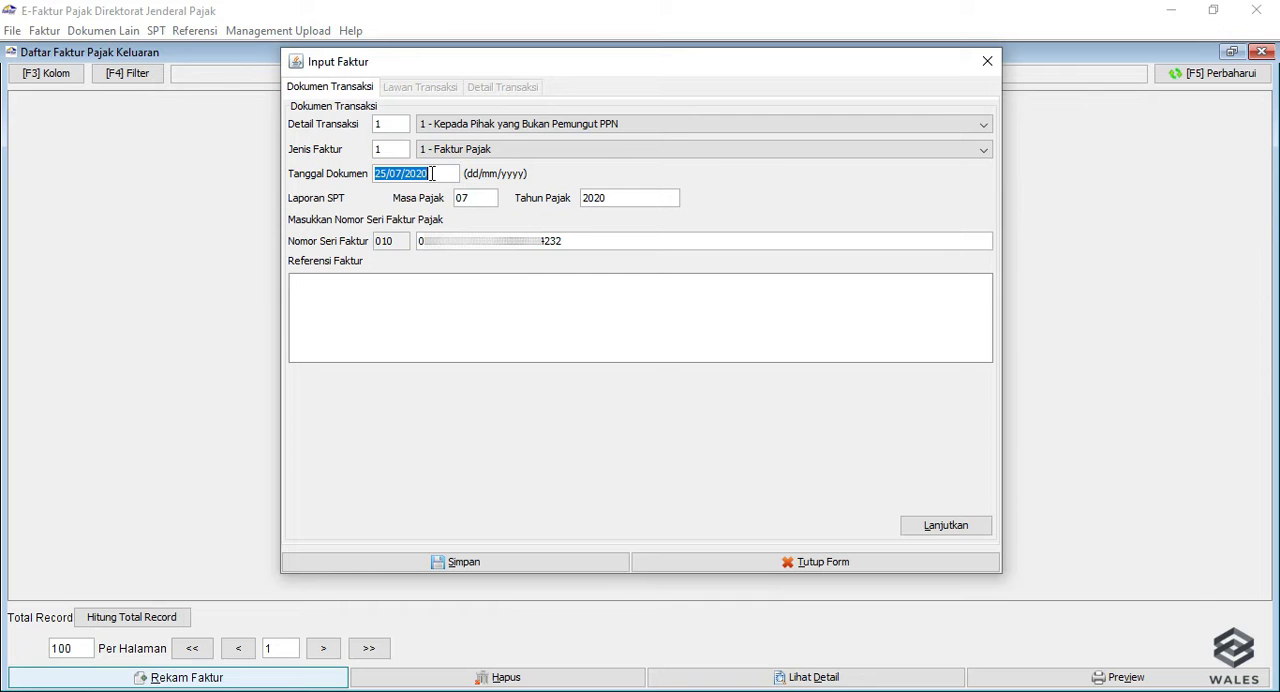
click(450, 173)
click(375, 175)
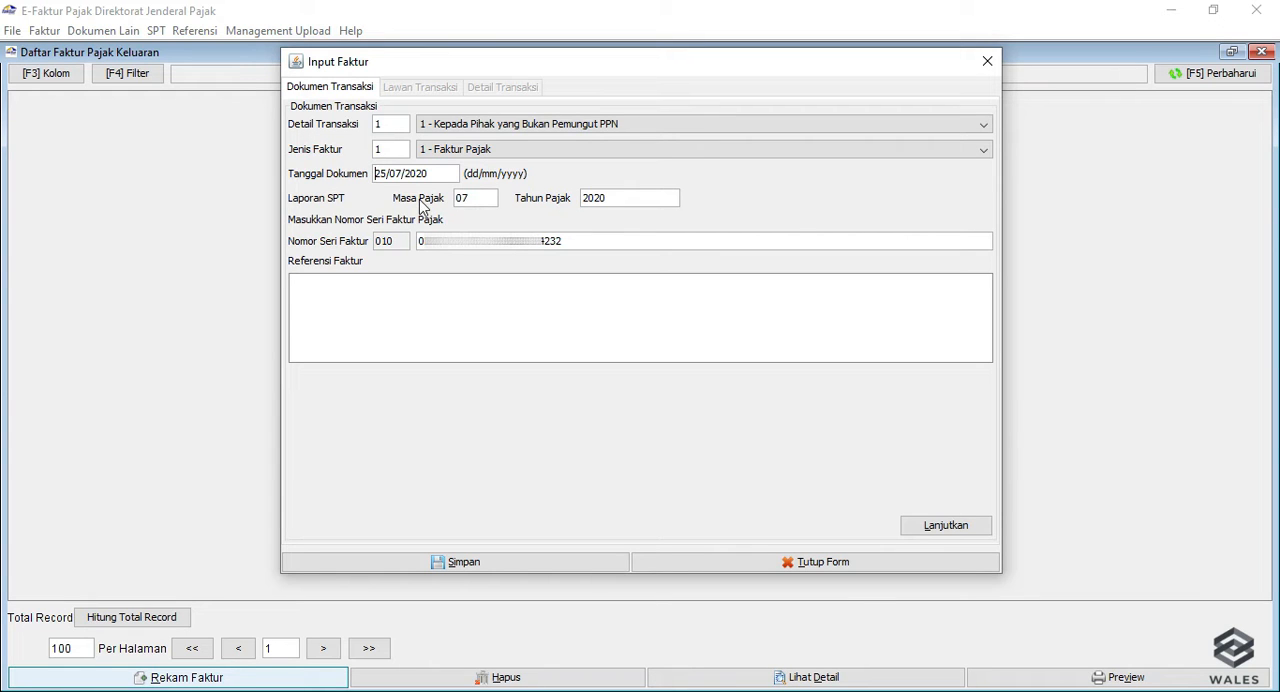
click(481, 200)
click(602, 238)
click(604, 240)
Enter INV-001 and, on a second line, the purchase order number as the invoice reference, and continue to the counterparty details.
click(582, 285)
key(Return)
click(320, 308)
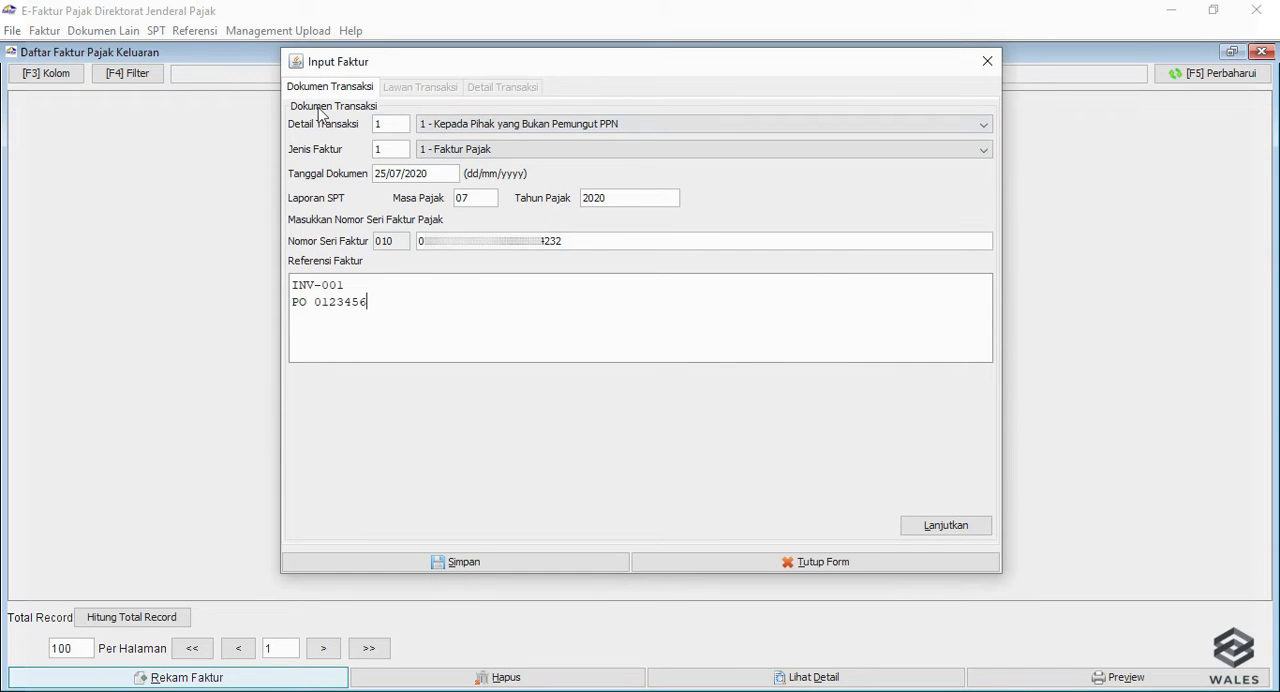
click(952, 533)
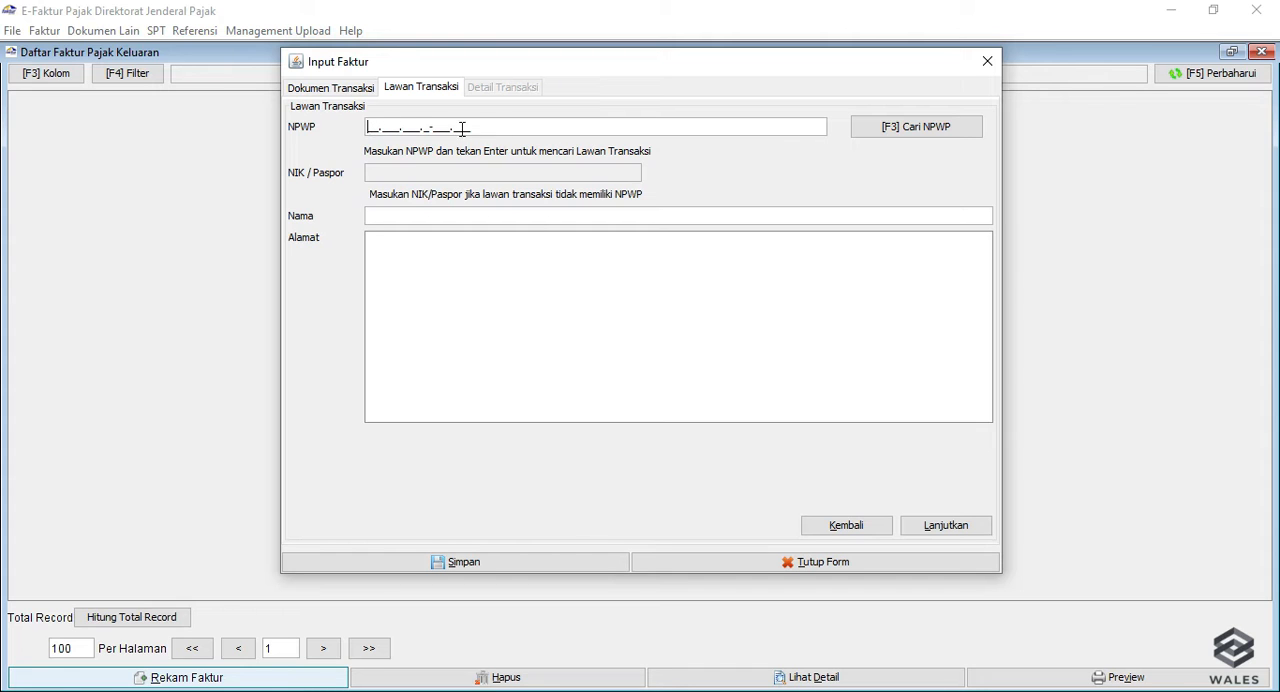
Choose a counterparty from the NPWP reference list, check the filled-in address, and continue to the transaction details.
click(925, 130)
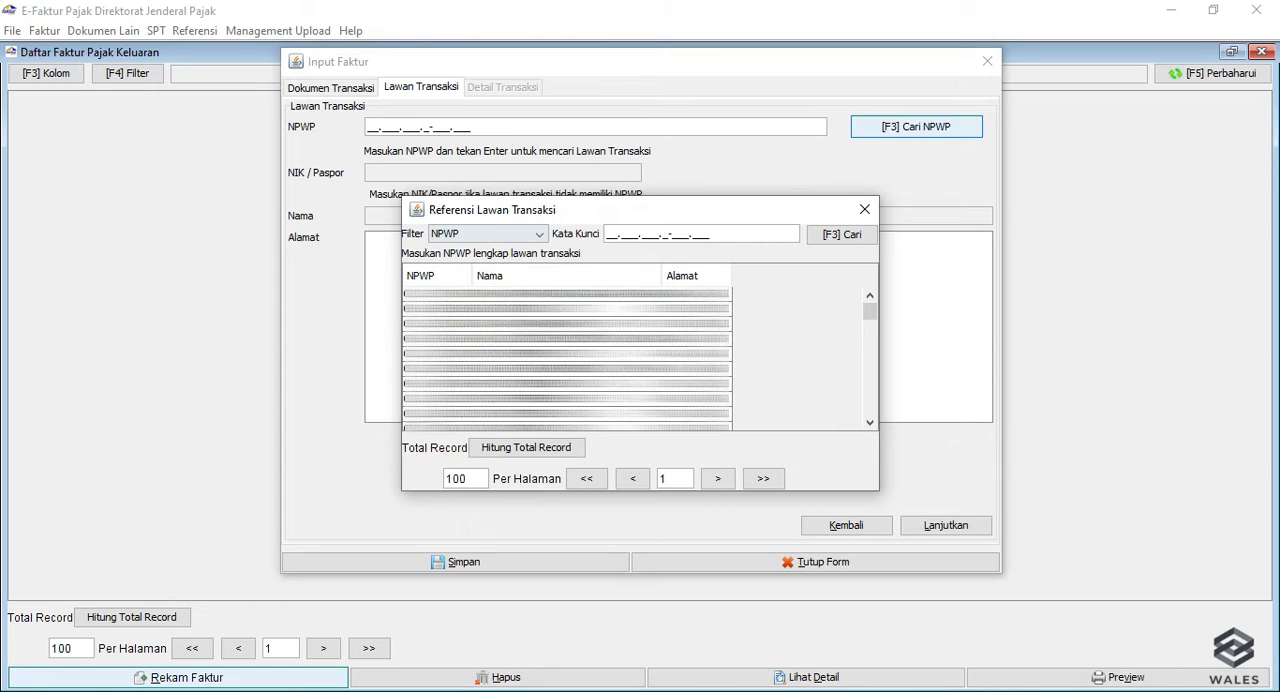
double_click(410, 398)
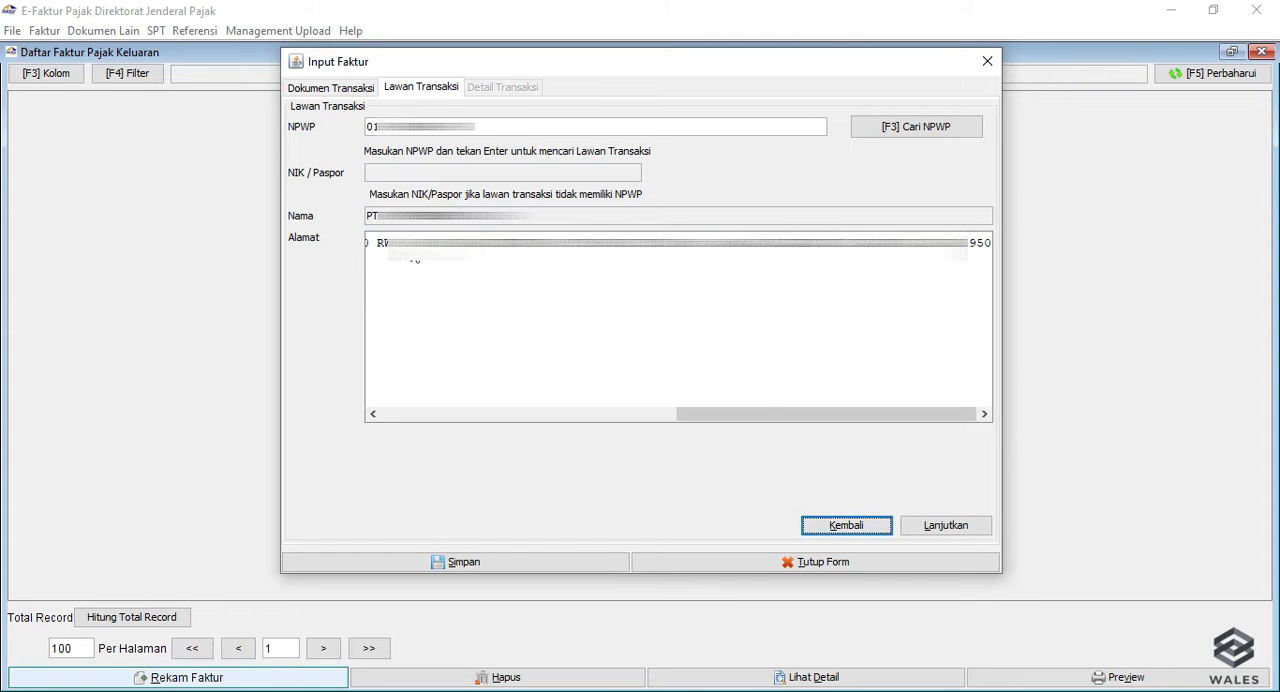
drag(763, 413, 477, 437)
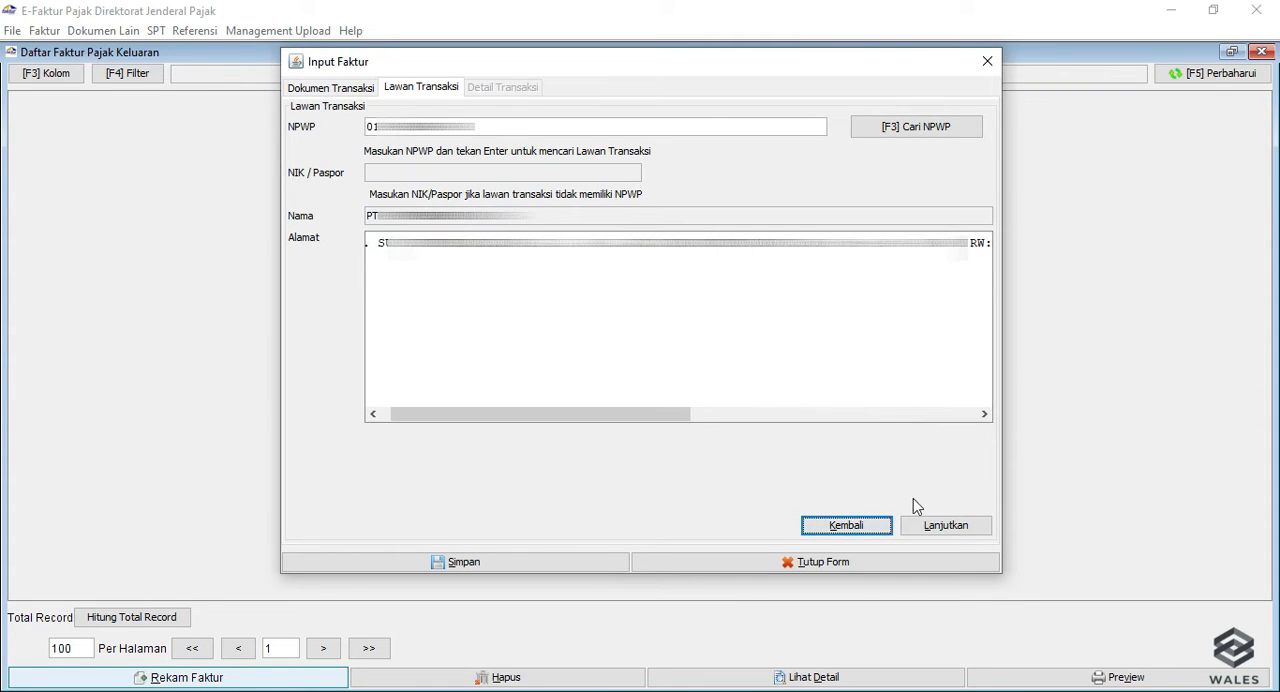
click(962, 533)
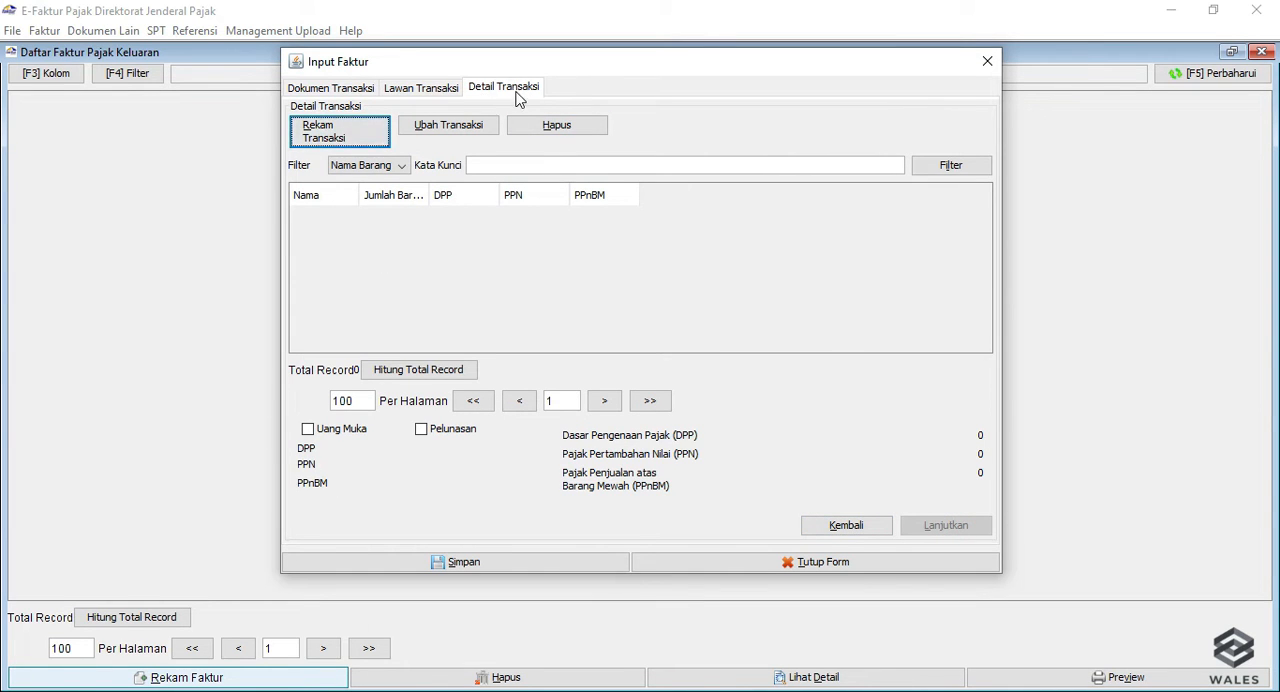
Record a new transaction line and pick the first item from the goods/services reference, dismissing the information message.
click(340, 132)
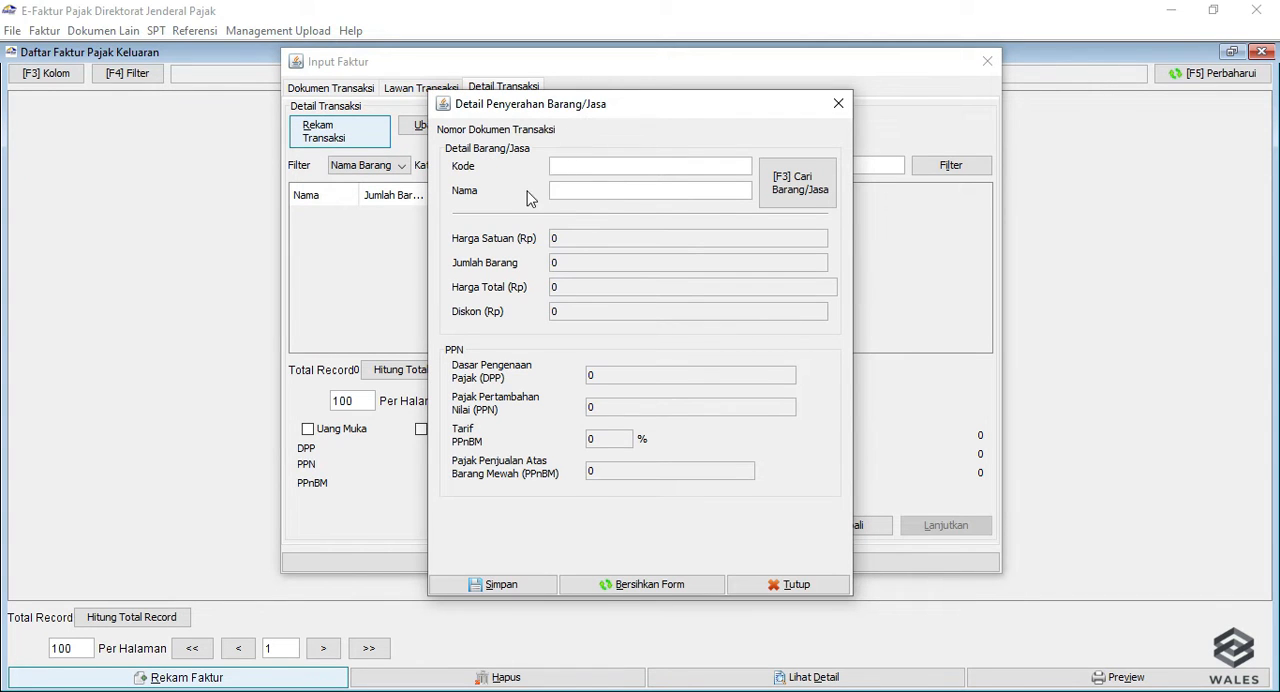
click(802, 194)
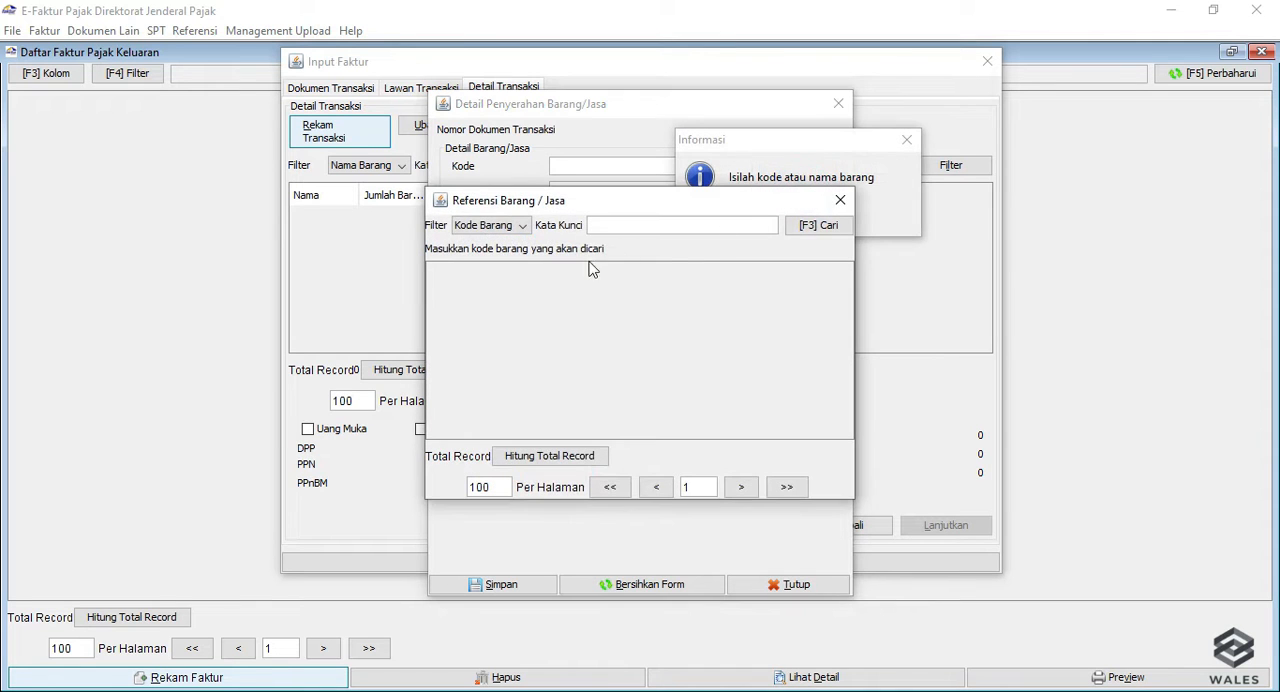
click(824, 228)
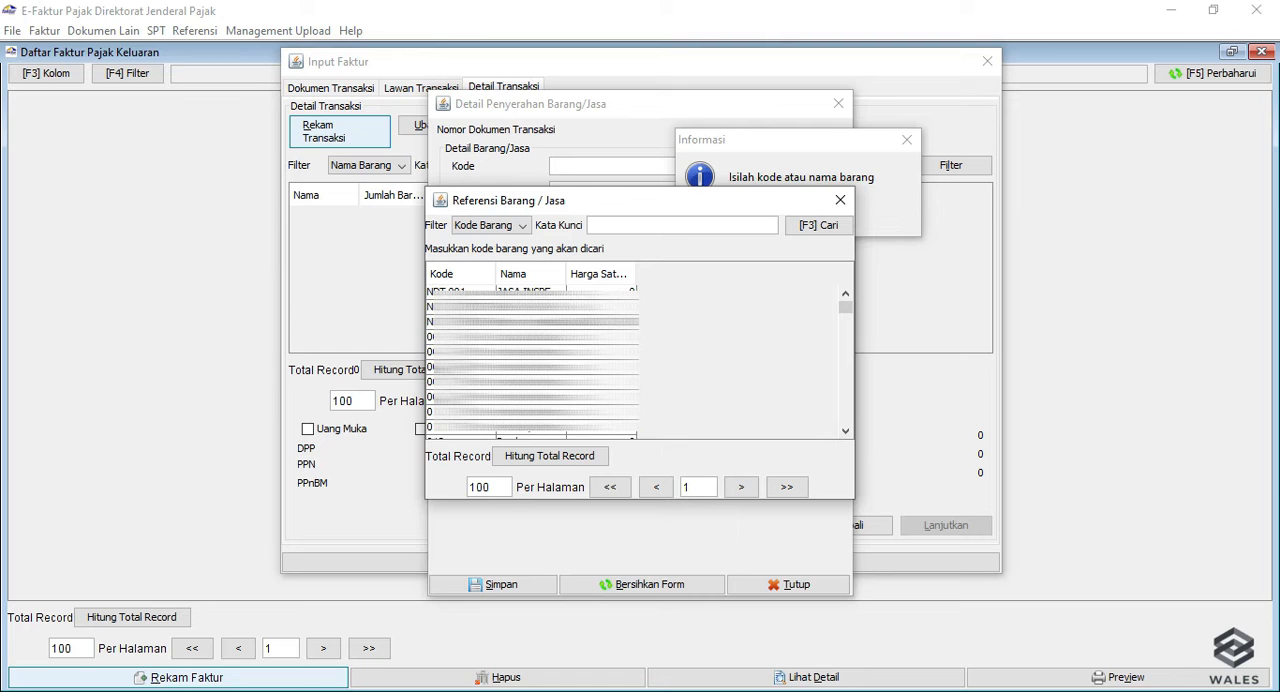
double_click(530, 292)
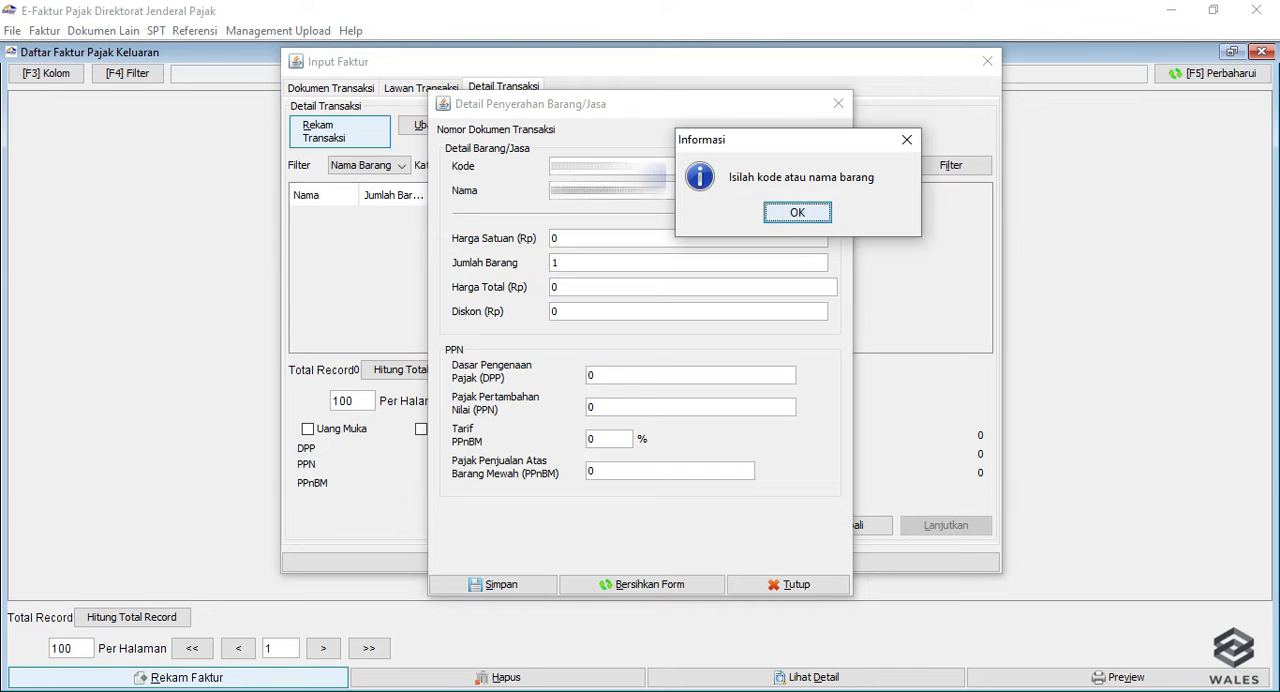
click(804, 219)
Set the line's unit price to 1.000.000 and quantity to 3, and save it without defining another detail.
click(577, 237)
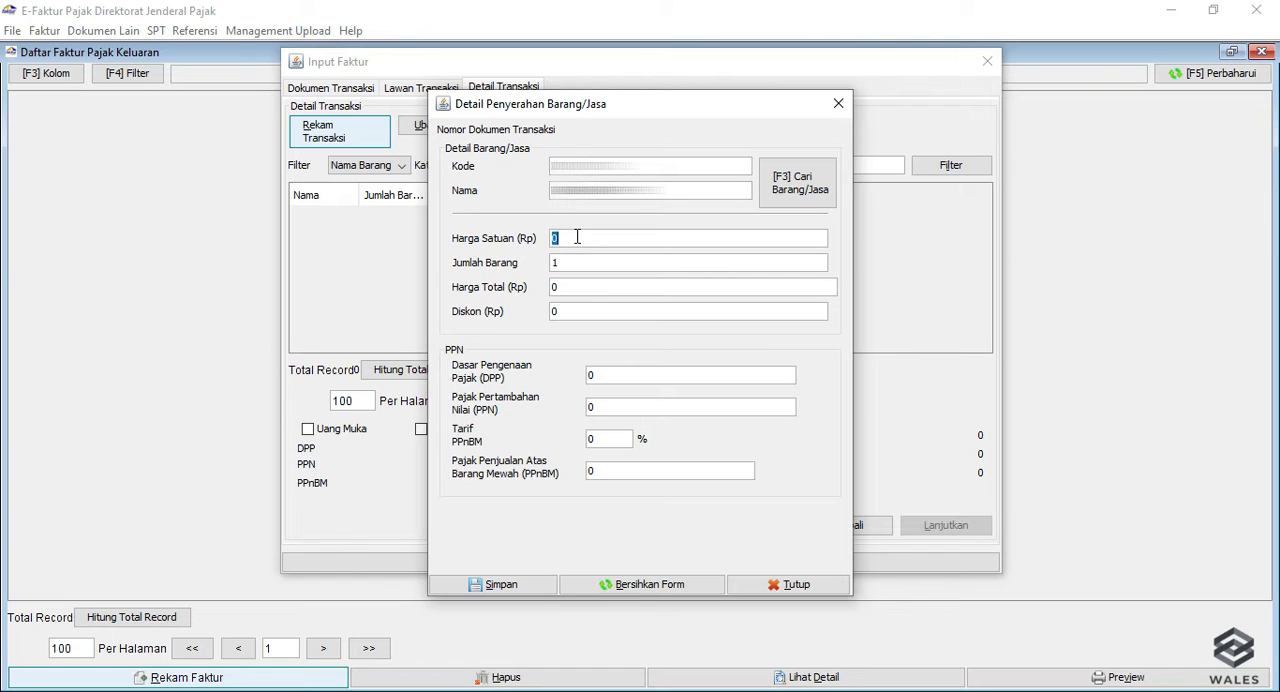
text(000000)
key(Tab)
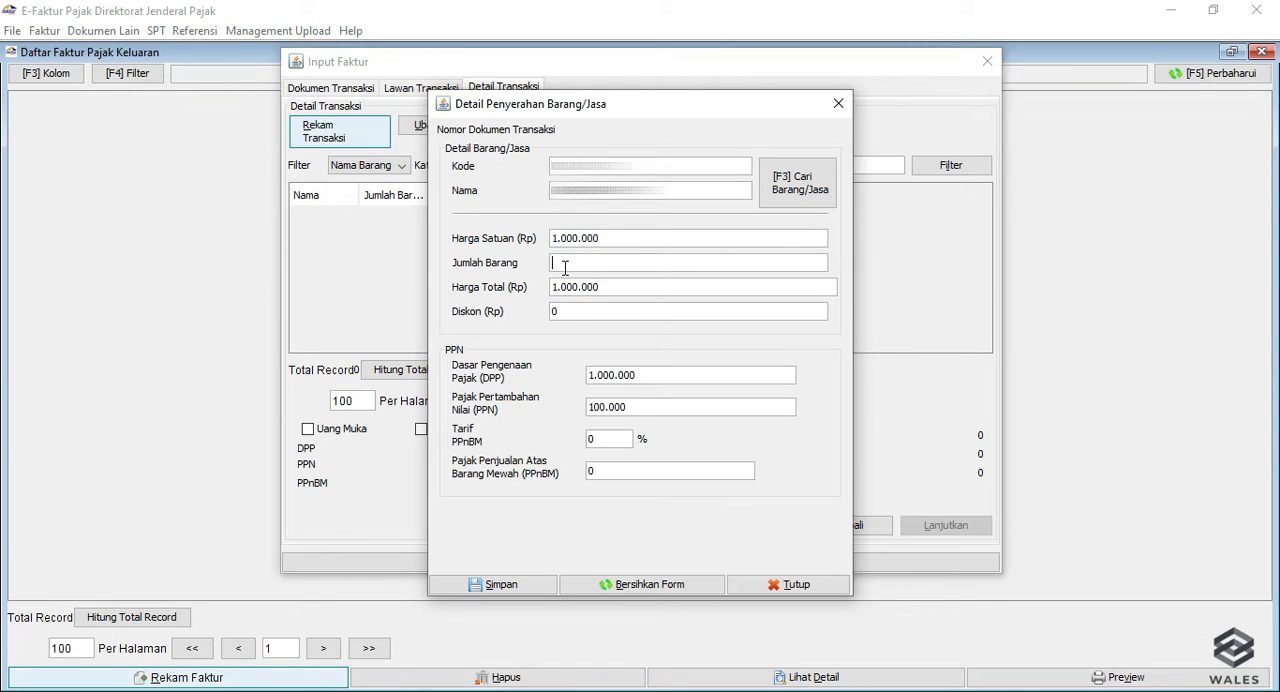
click(610, 293)
click(612, 376)
click(636, 407)
click(667, 375)
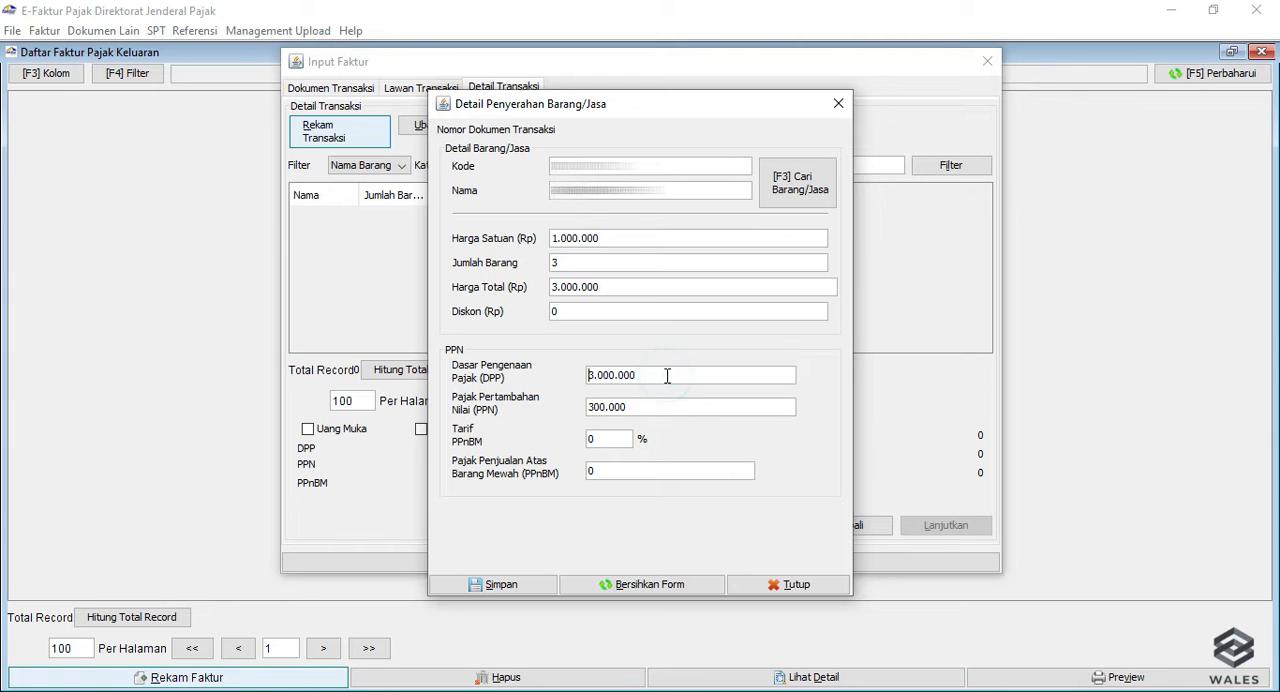
click(582, 311)
click(501, 590)
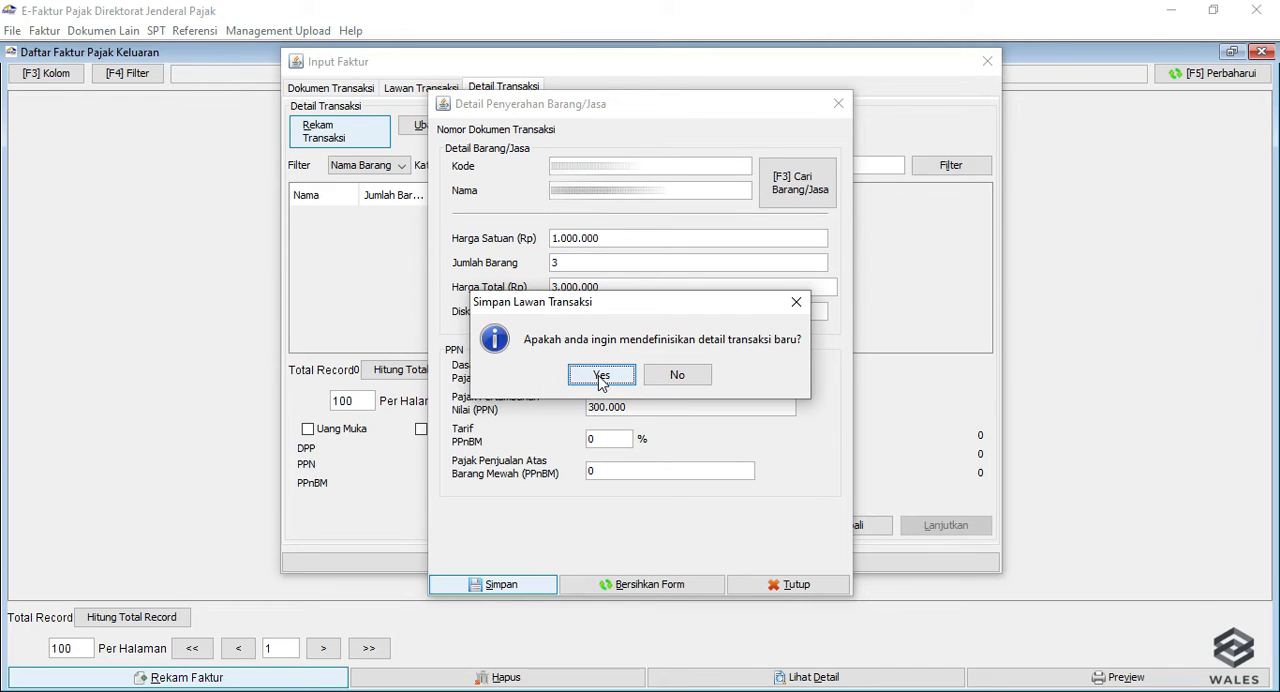
click(674, 377)
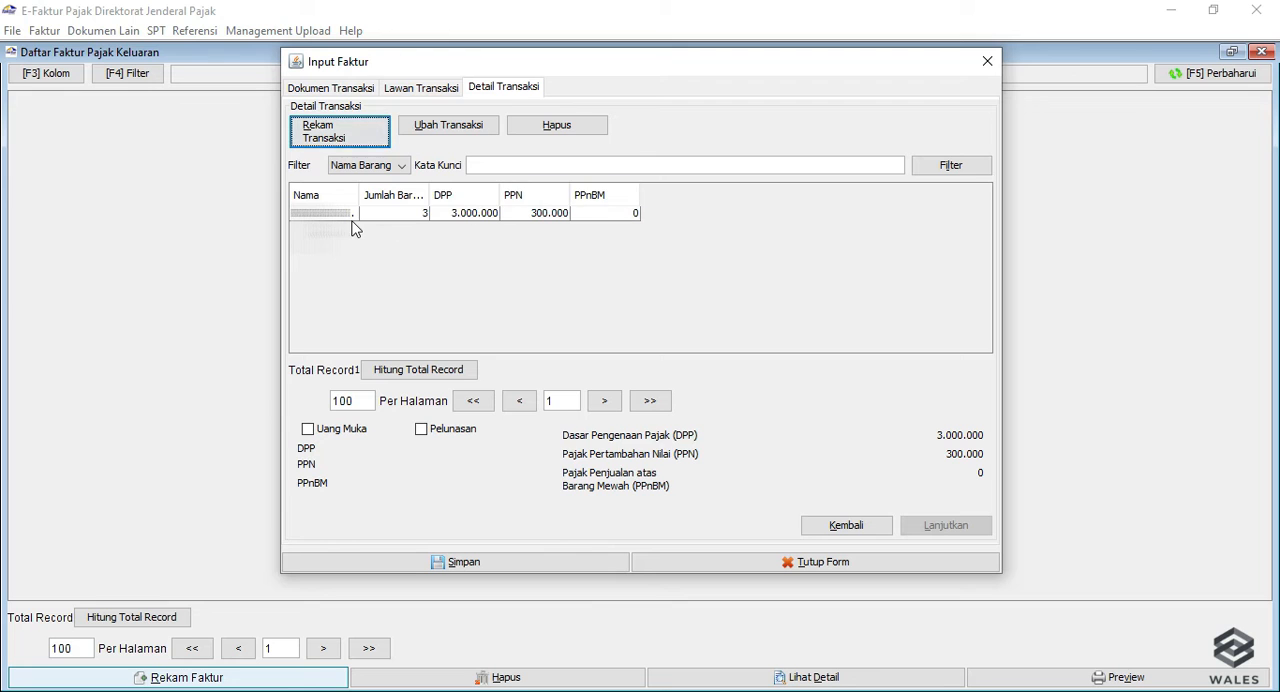
Widen the Nama column and start a second transaction line with the first item from the goods/services reference.
drag(359, 195, 415, 195)
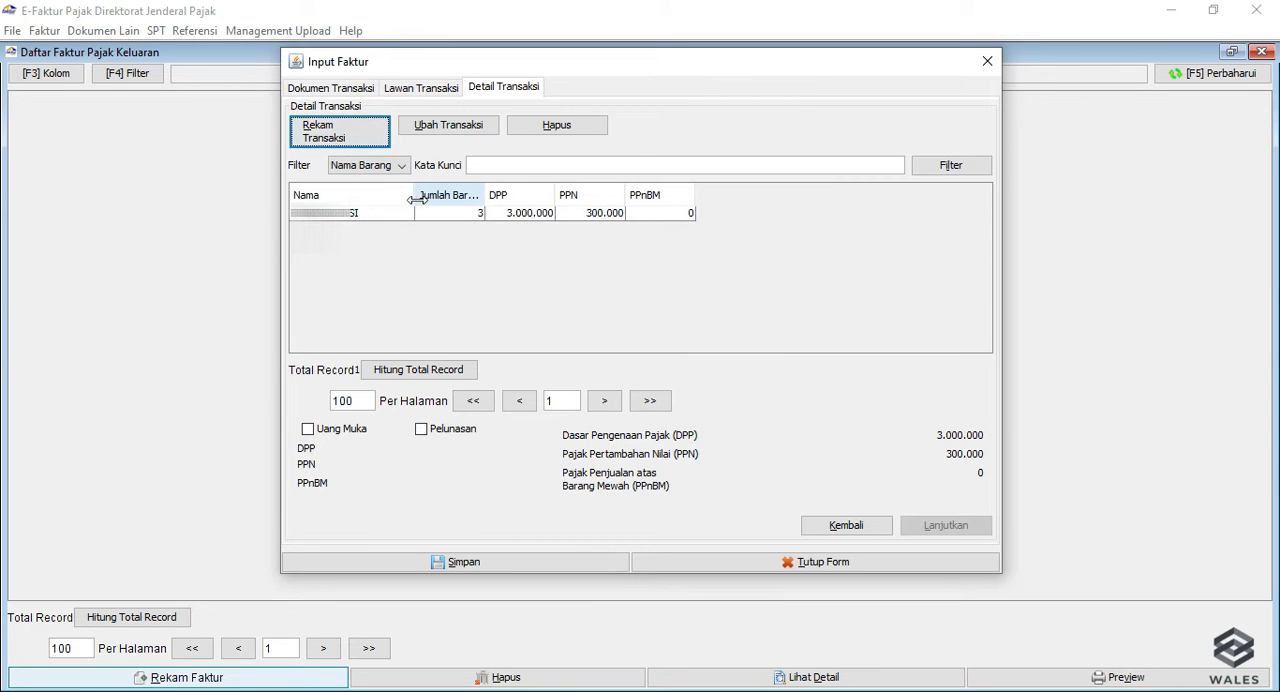
click(331, 137)
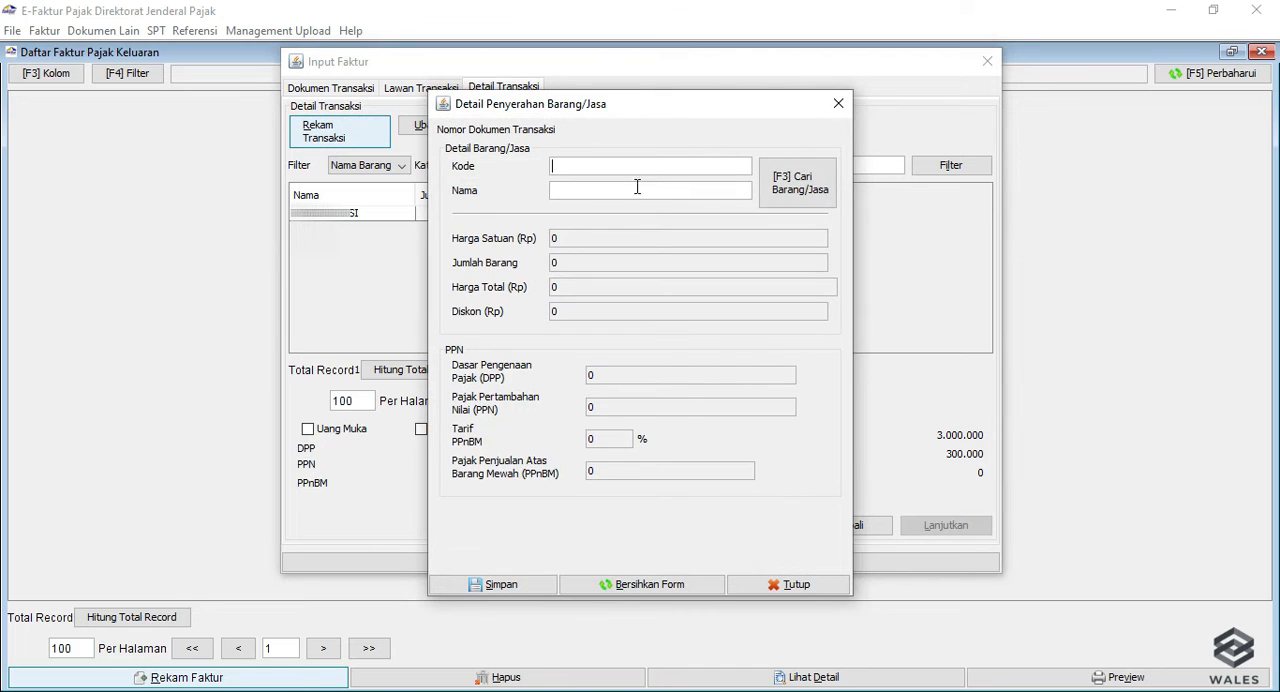
click(778, 190)
click(490, 225)
click(808, 226)
click(808, 226)
double_click(590, 281)
click(788, 198)
click(805, 222)
double_click(543, 292)
Set the second line's unit price to 1.500.000, quantity to 3 and discount to 500.000.
click(594, 238)
text(1.500.000)
key(Tab)
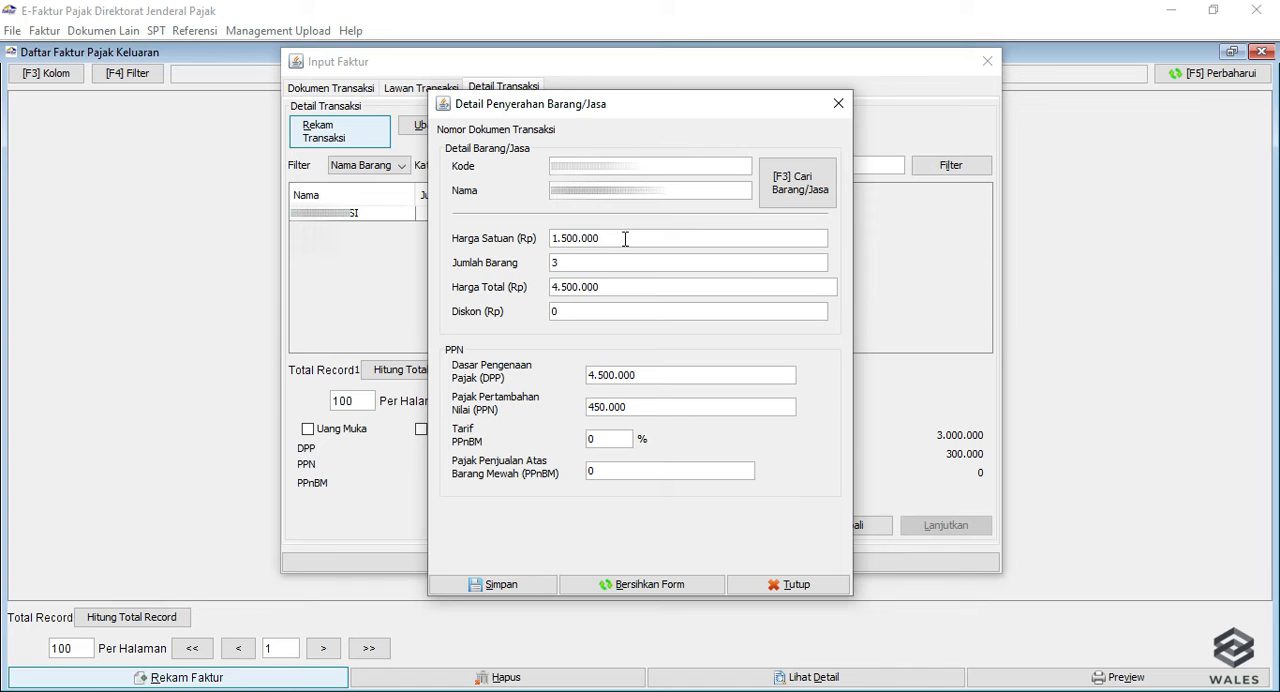
click(571, 313)
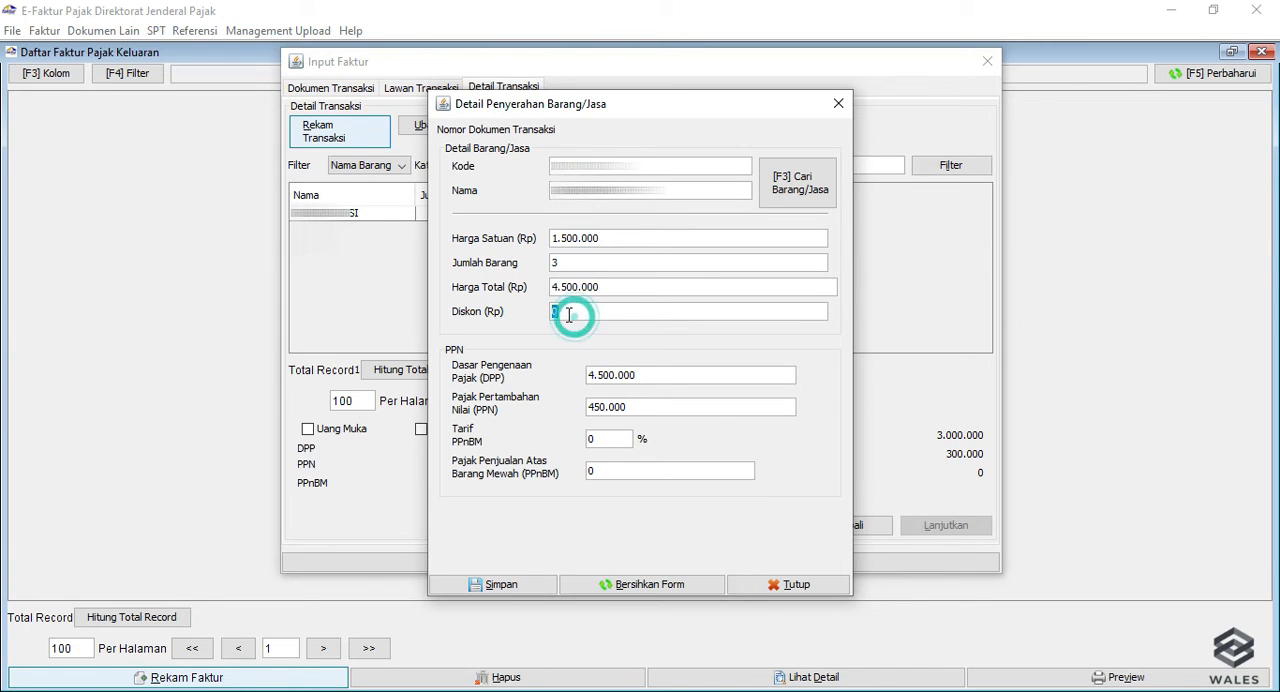
text(500)
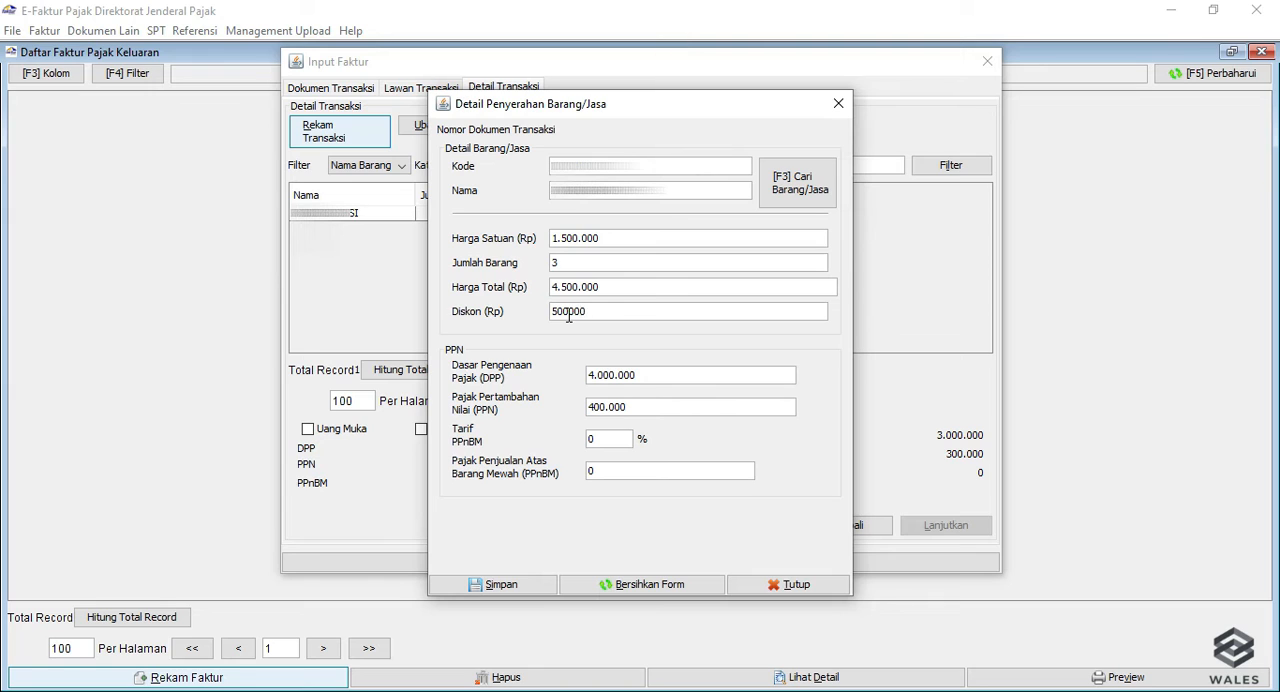
Check the second line's DPP, PPN and PPnBM fields and save the line without defining another detail.
click(638, 377)
click(643, 412)
double_click(613, 441)
double_click(604, 471)
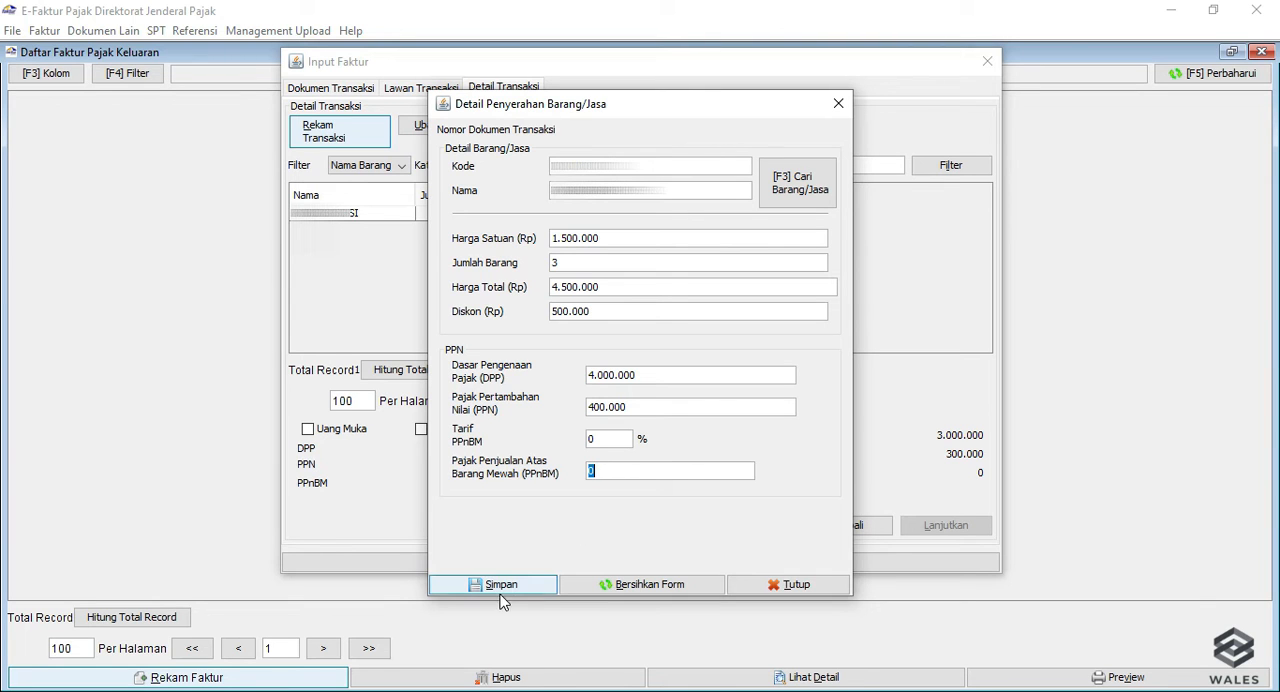
click(542, 589)
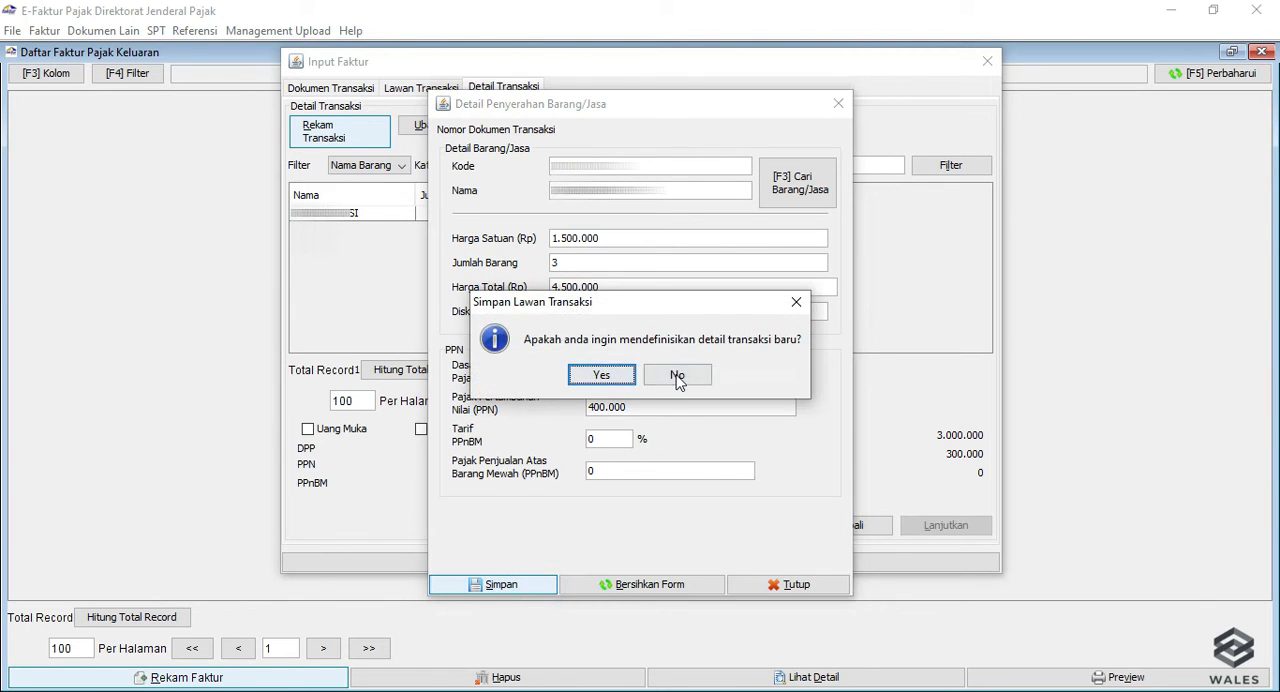
click(677, 375)
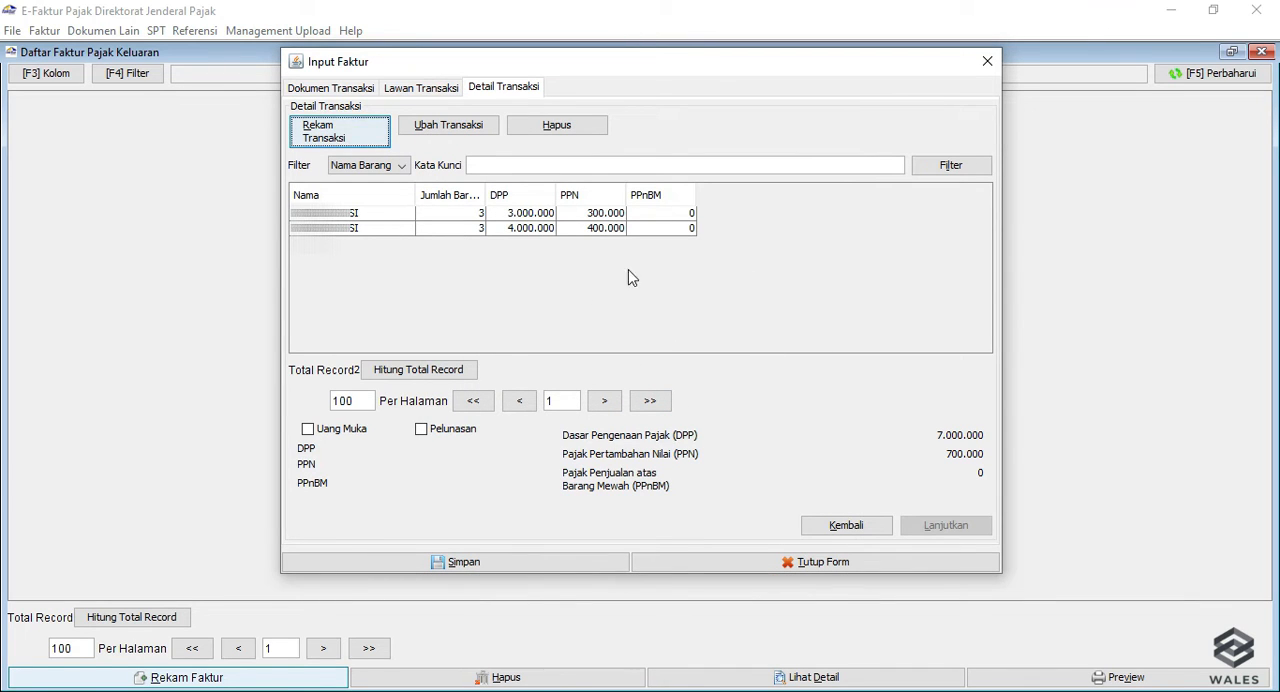
Edit the second transaction line, set its quantity to 2 and save the change.
click(414, 228)
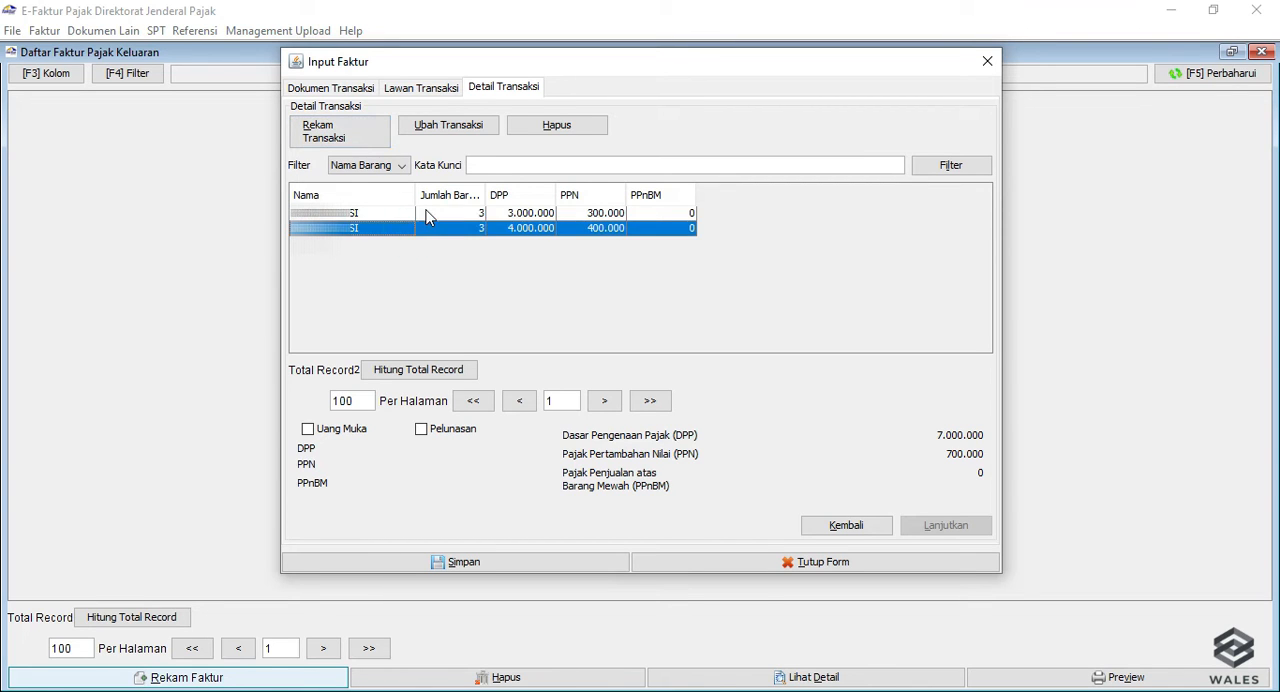
click(429, 213)
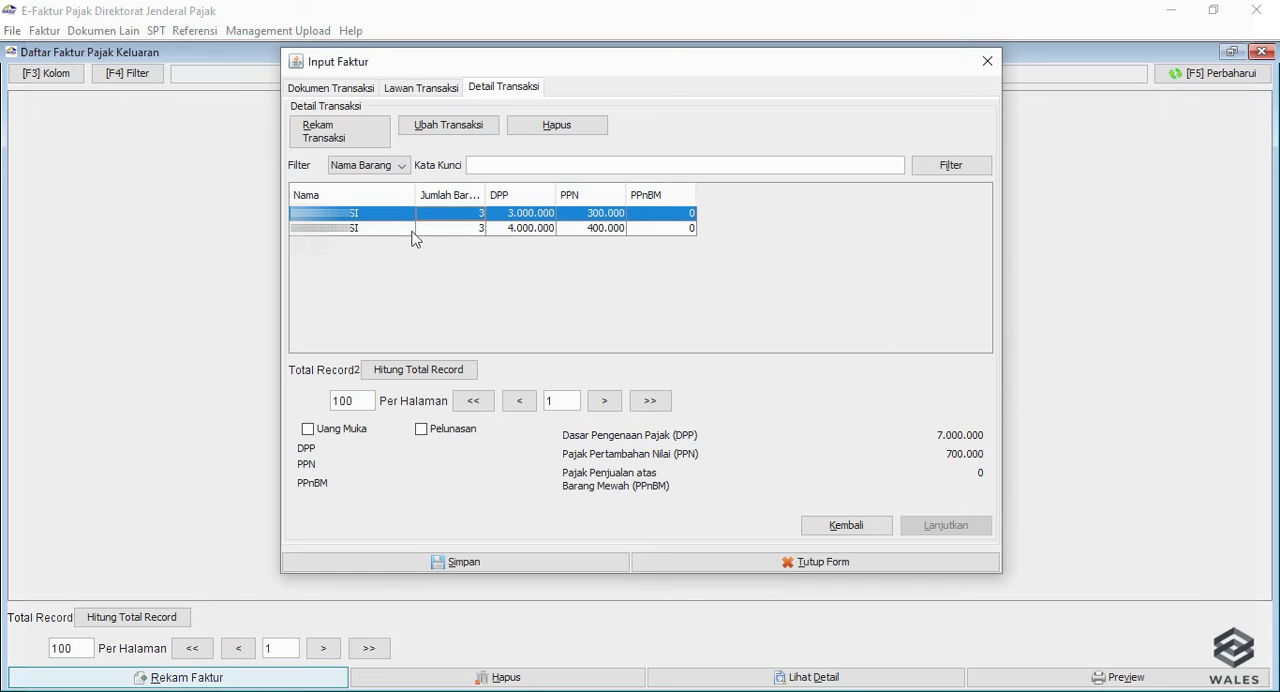
click(527, 229)
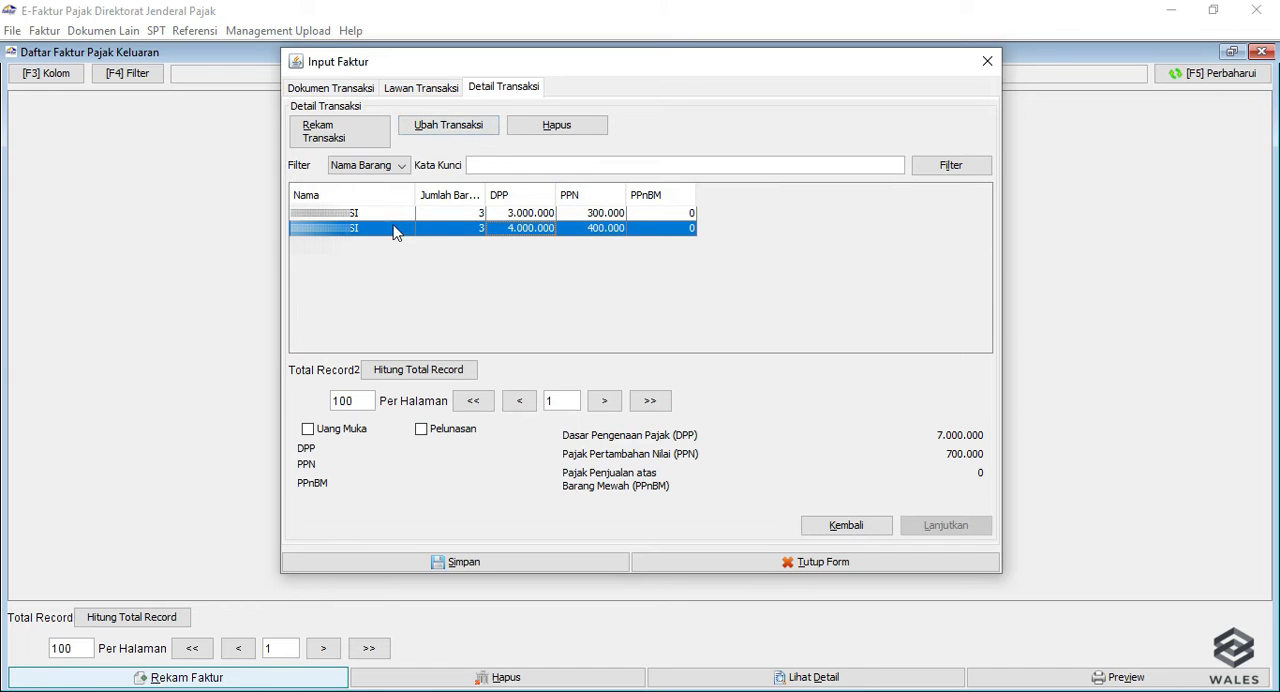
click(485, 131)
click(622, 240)
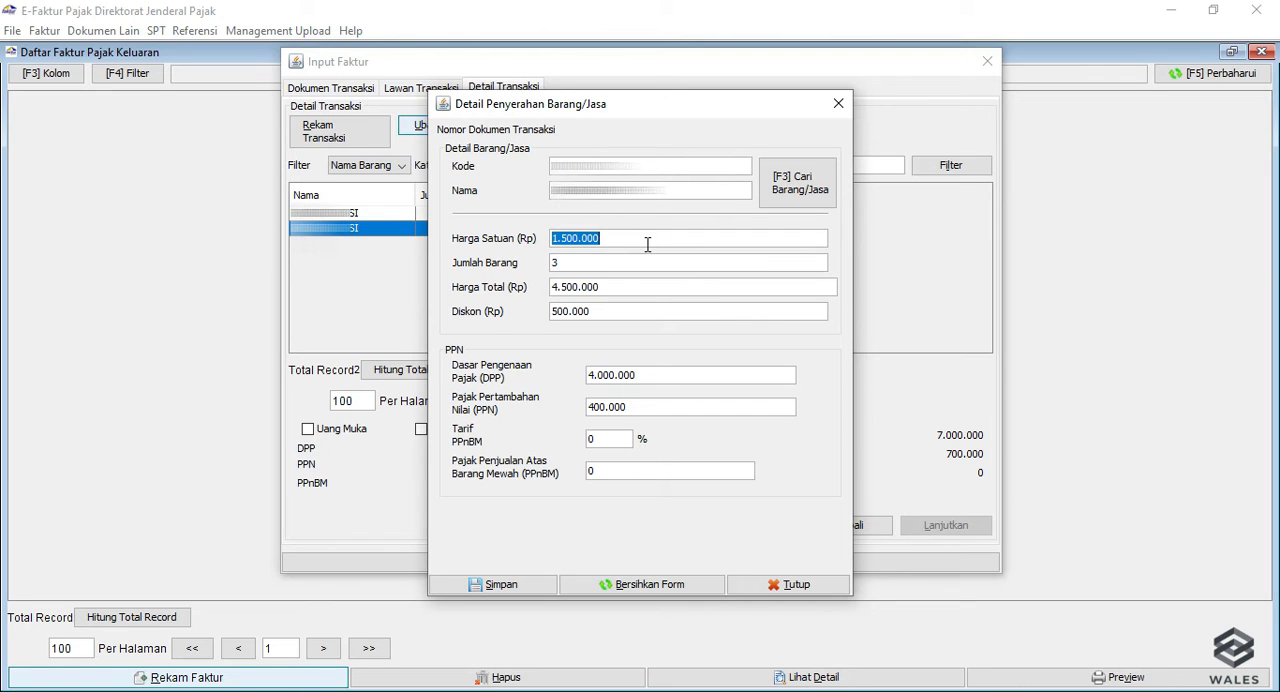
click(623, 264)
text(2)
click(530, 592)
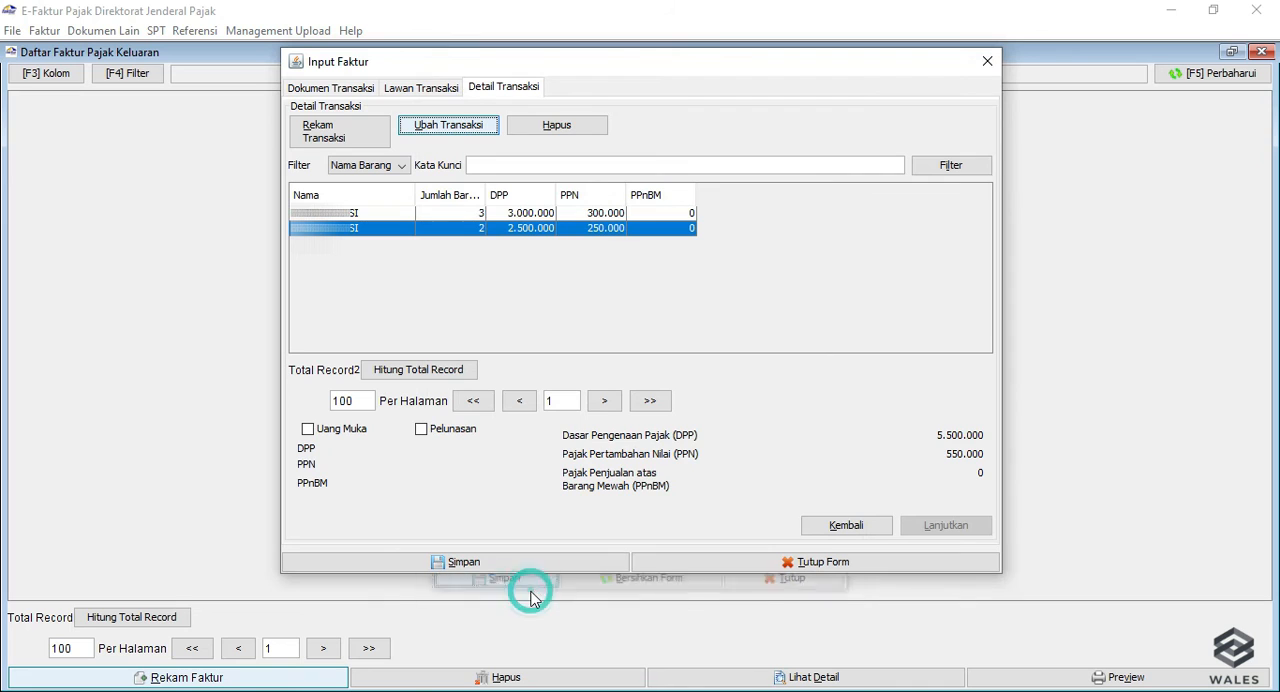
Delete the first transaction line and save the invoice without creating another invoice document.
click(446, 215)
click(447, 230)
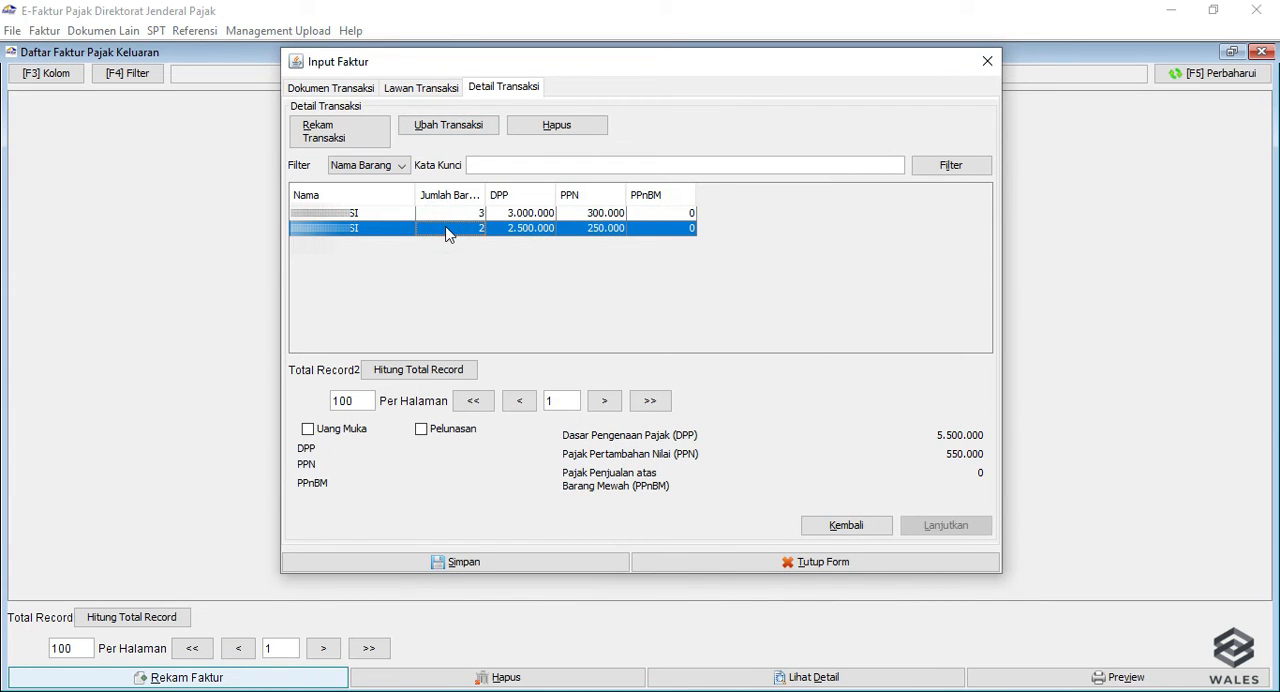
click(456, 214)
click(551, 128)
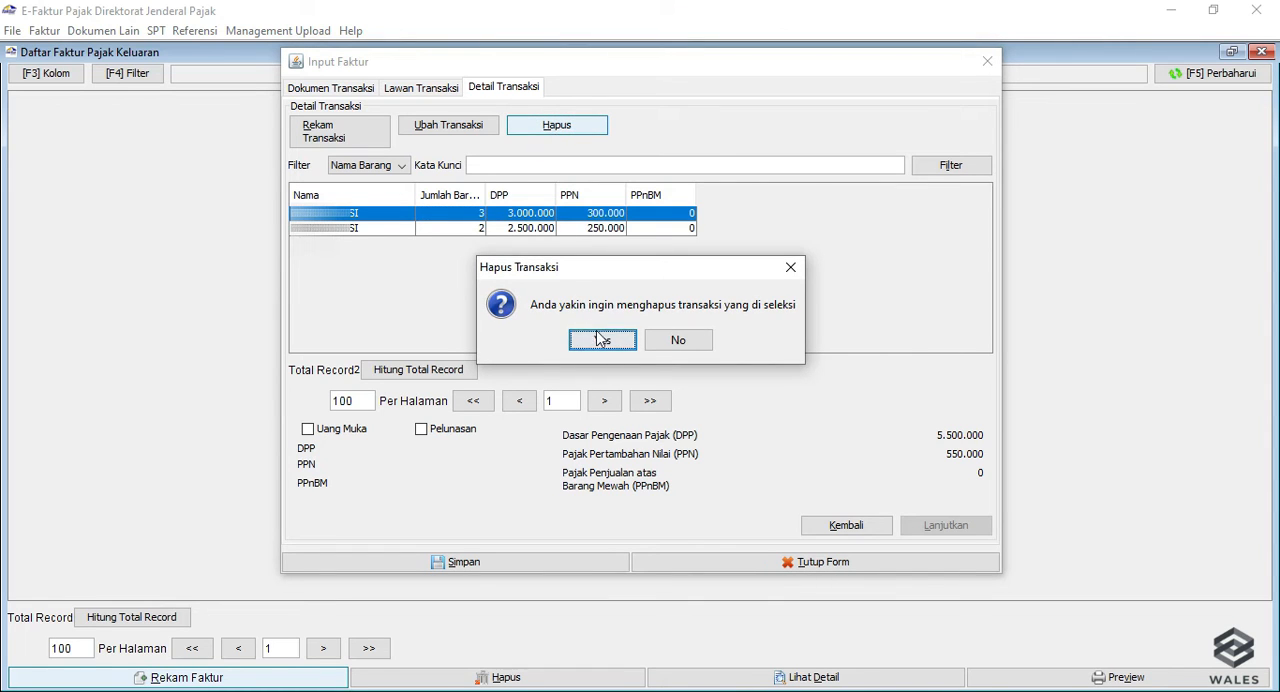
click(600, 338)
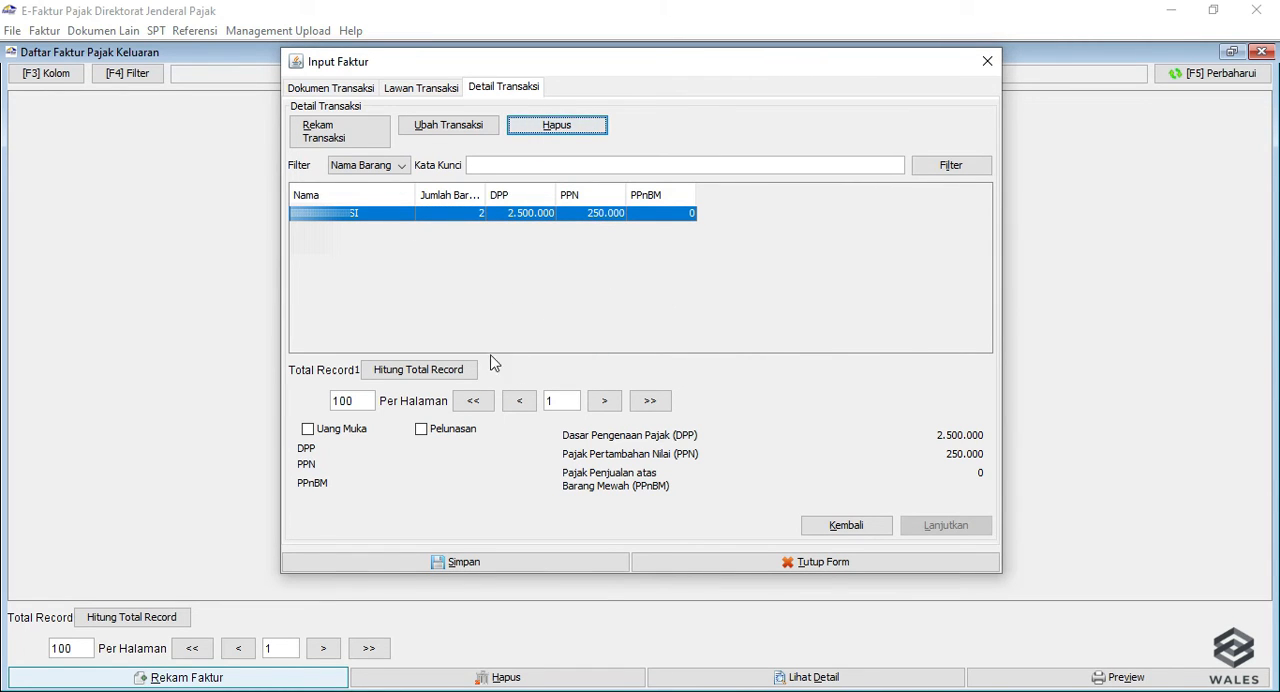
click(476, 566)
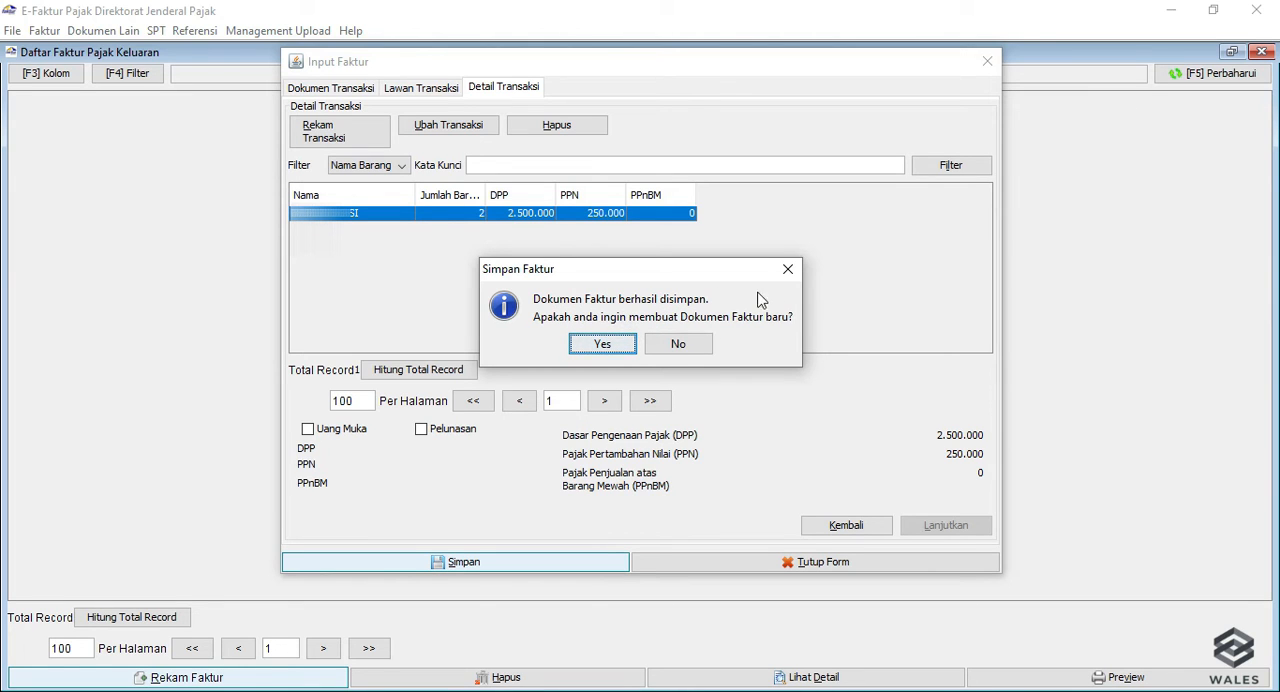
click(670, 345)
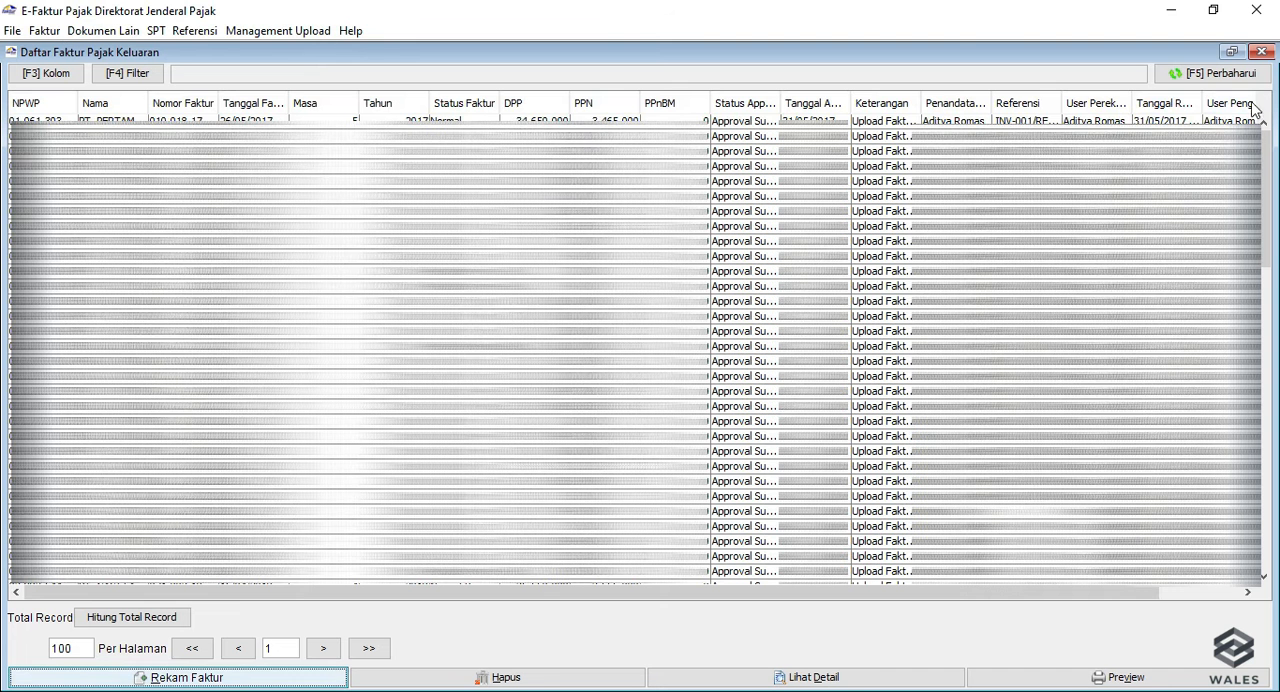
Go to page 3 of the output tax invoice list and select the unapproved invoice in the last row.
scroll(709, 508, down, 9)
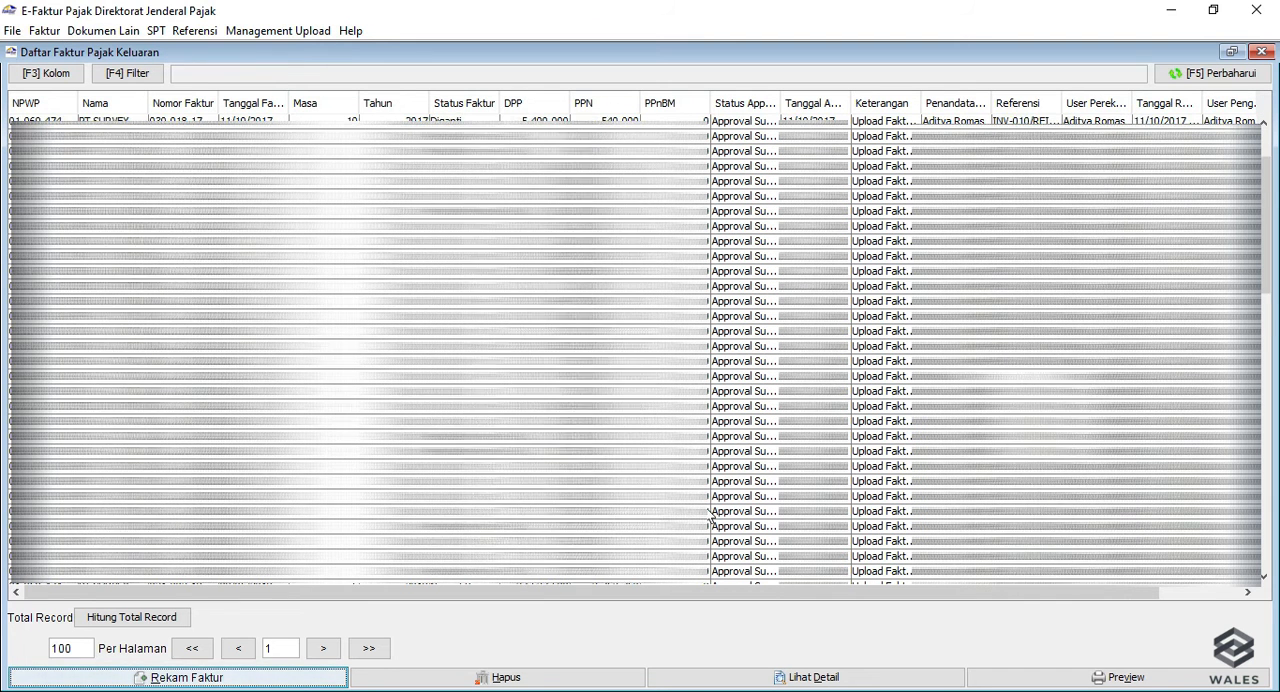
scroll(709, 513, down, 10)
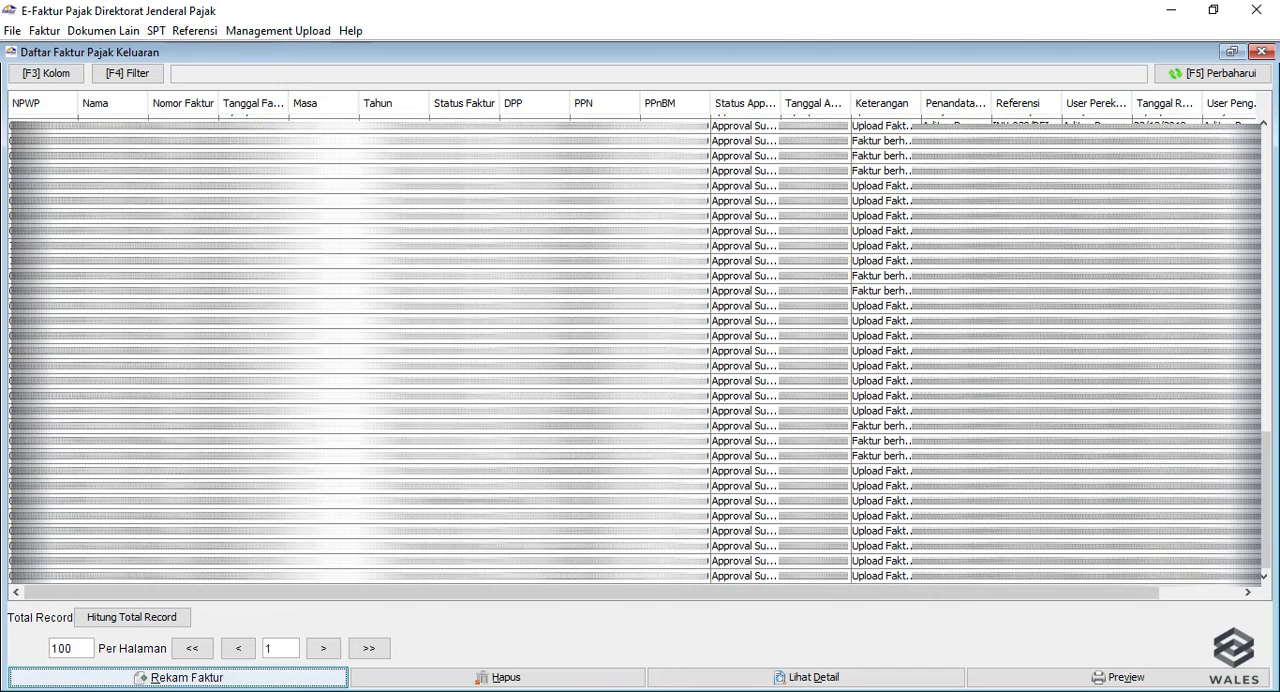
double_click(266, 649)
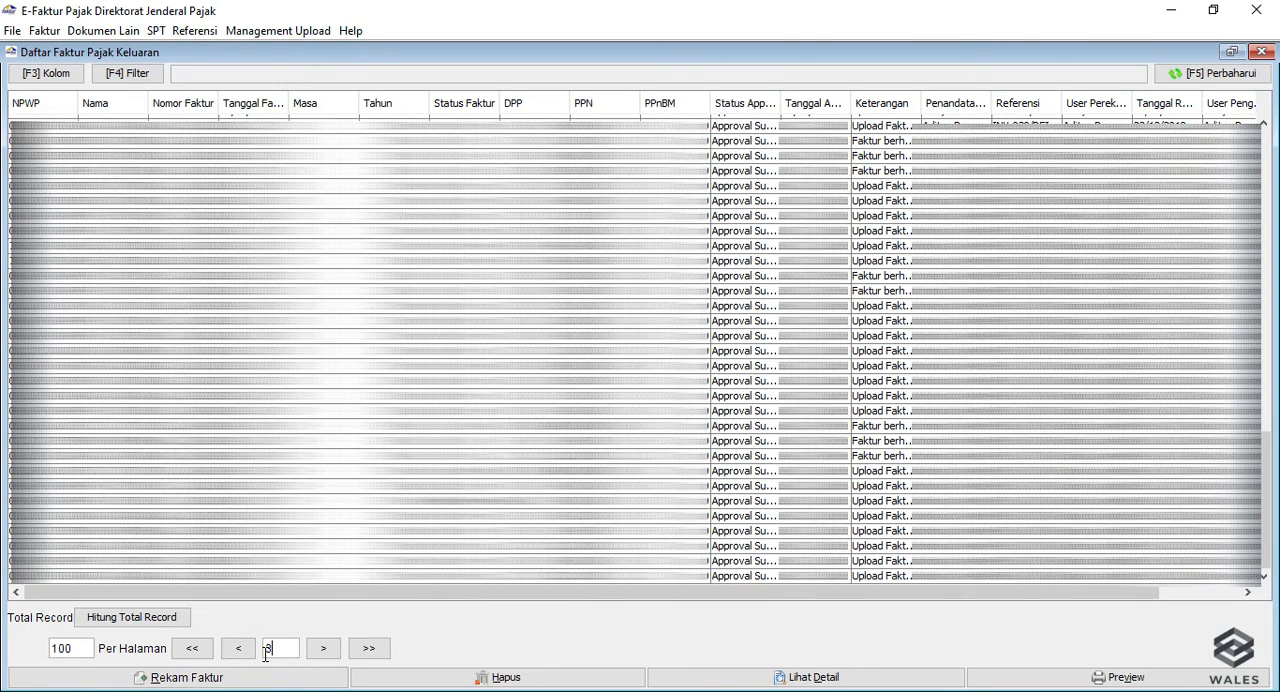
key(Return)
click(323, 648)
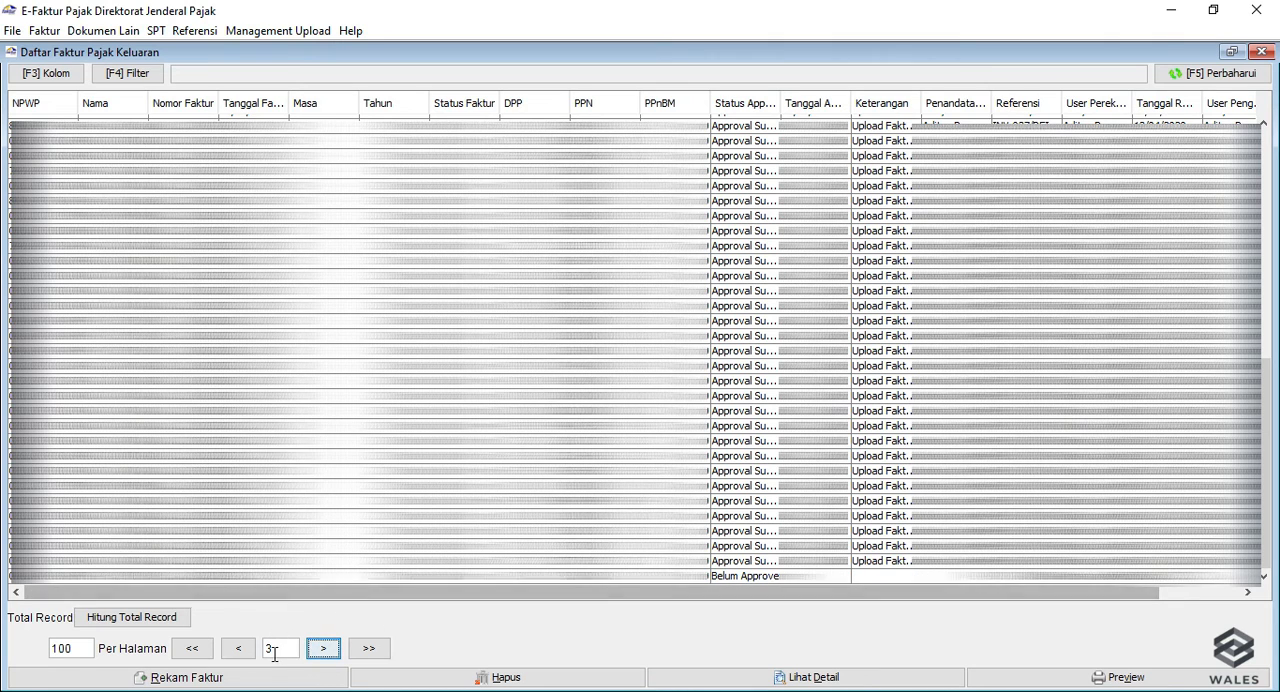
click(421, 576)
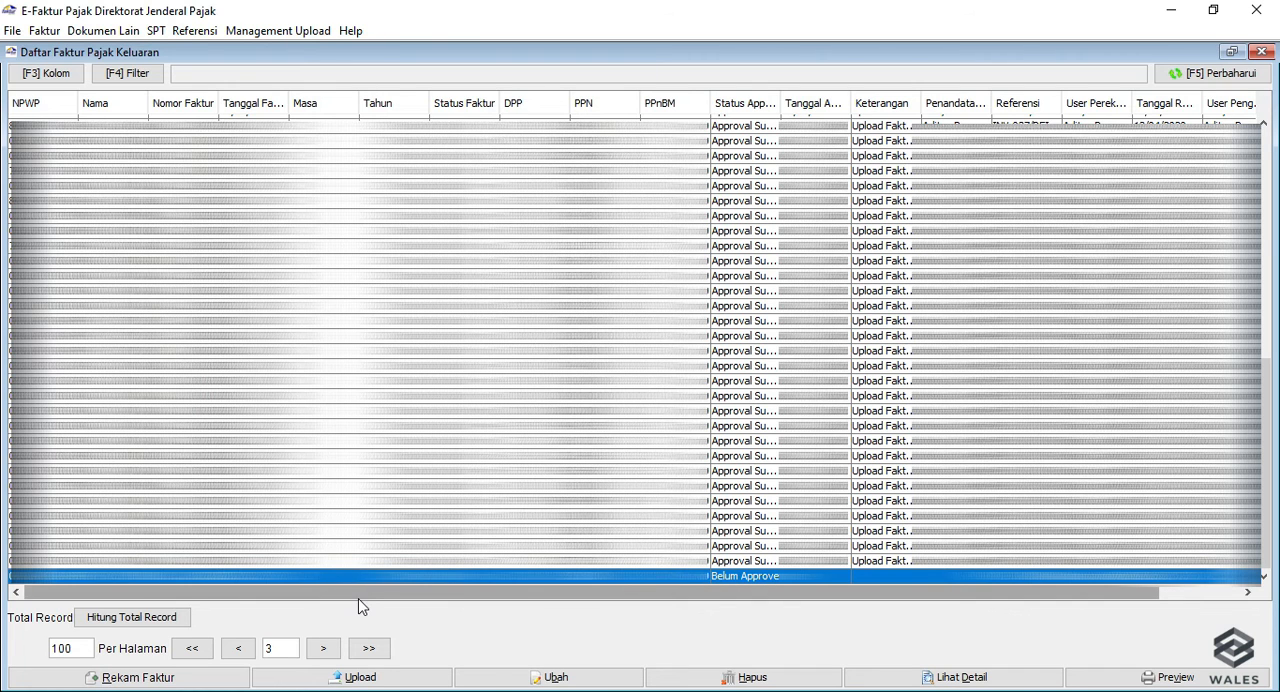
mouse_move(364, 597)
mouse_down()
mouse_move(389, 599)
mouse_move(351, 605)
mouse_up()
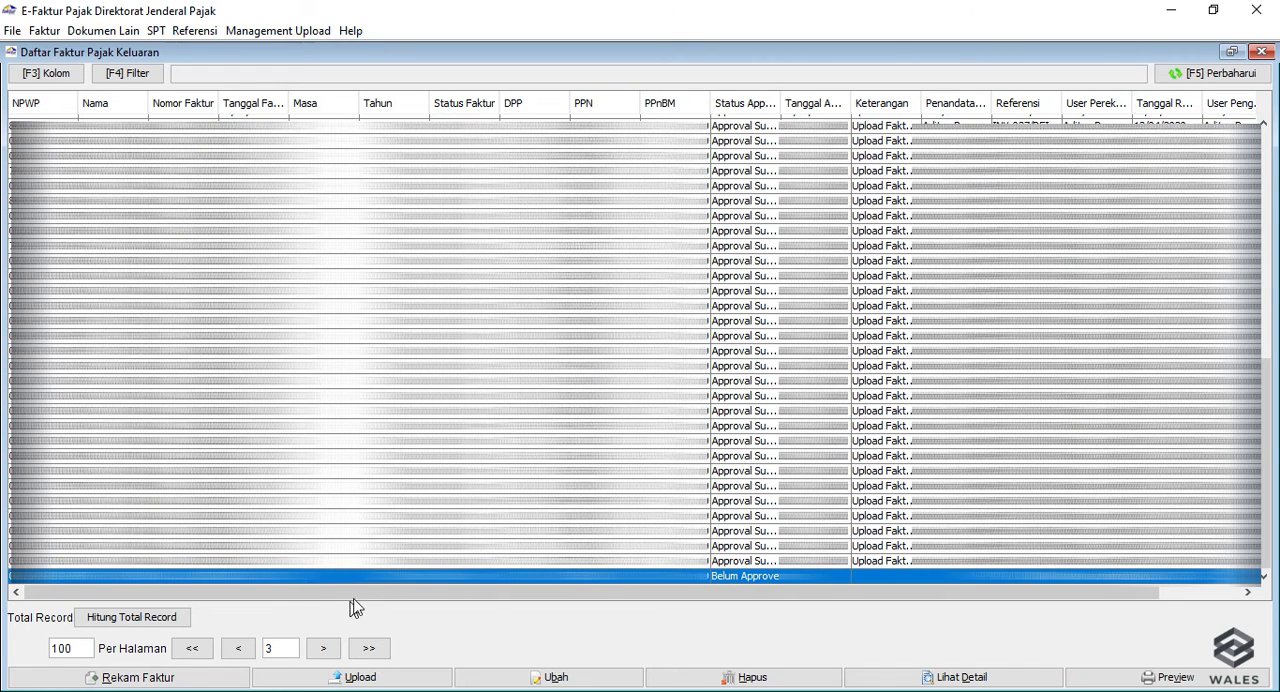
mouse_move(367, 597)
mouse_down()
mouse_move(486, 597)
mouse_move(352, 604)
mouse_up()
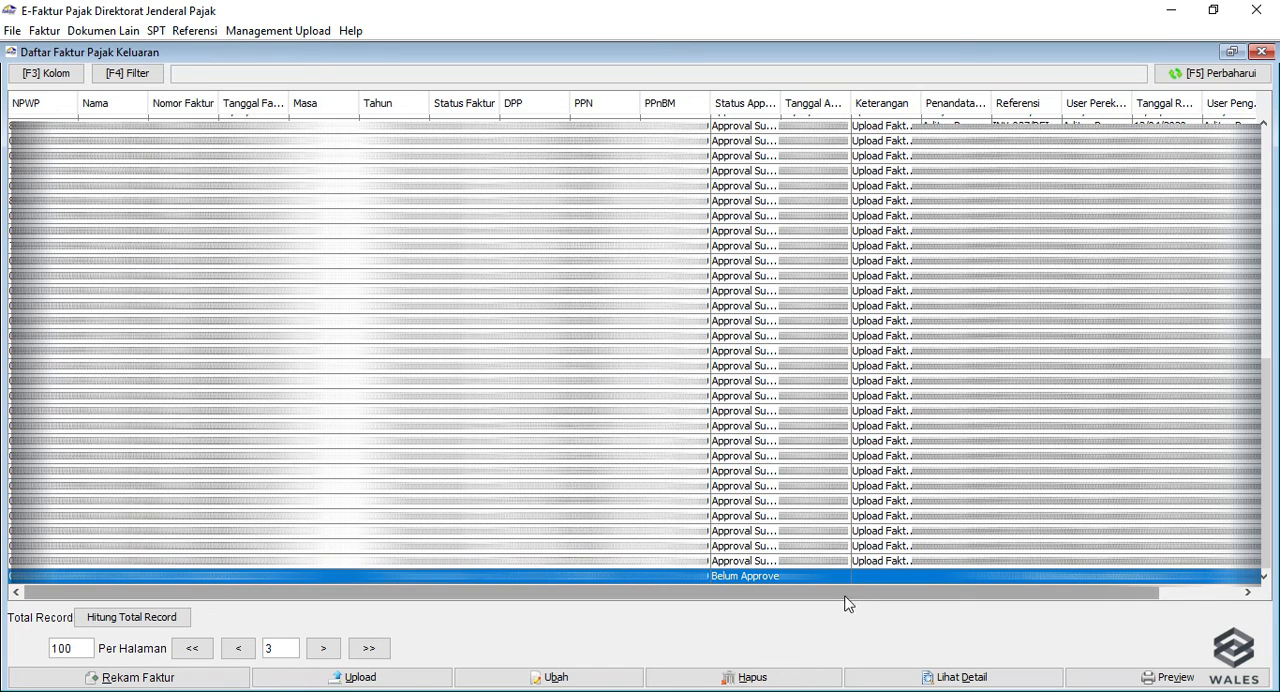
drag(843, 595, 814, 606)
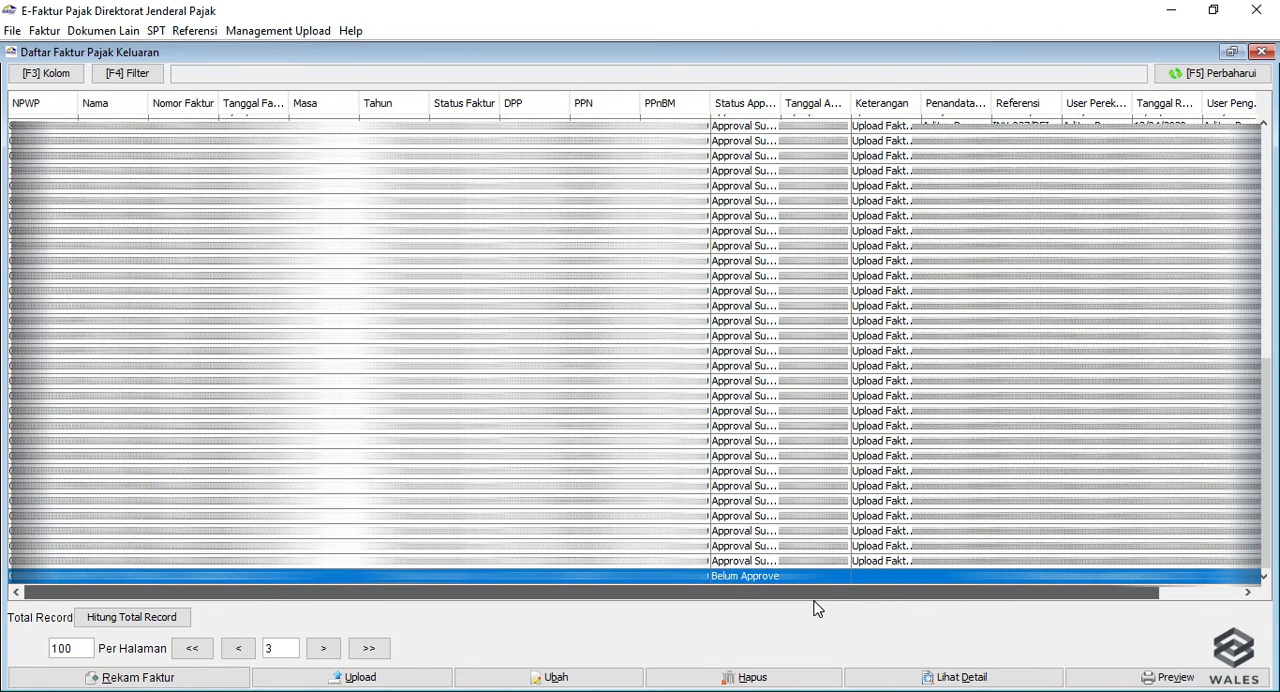
Preview the selected invoice in a maximized window, examine its full content and close the preview.
click(1136, 680)
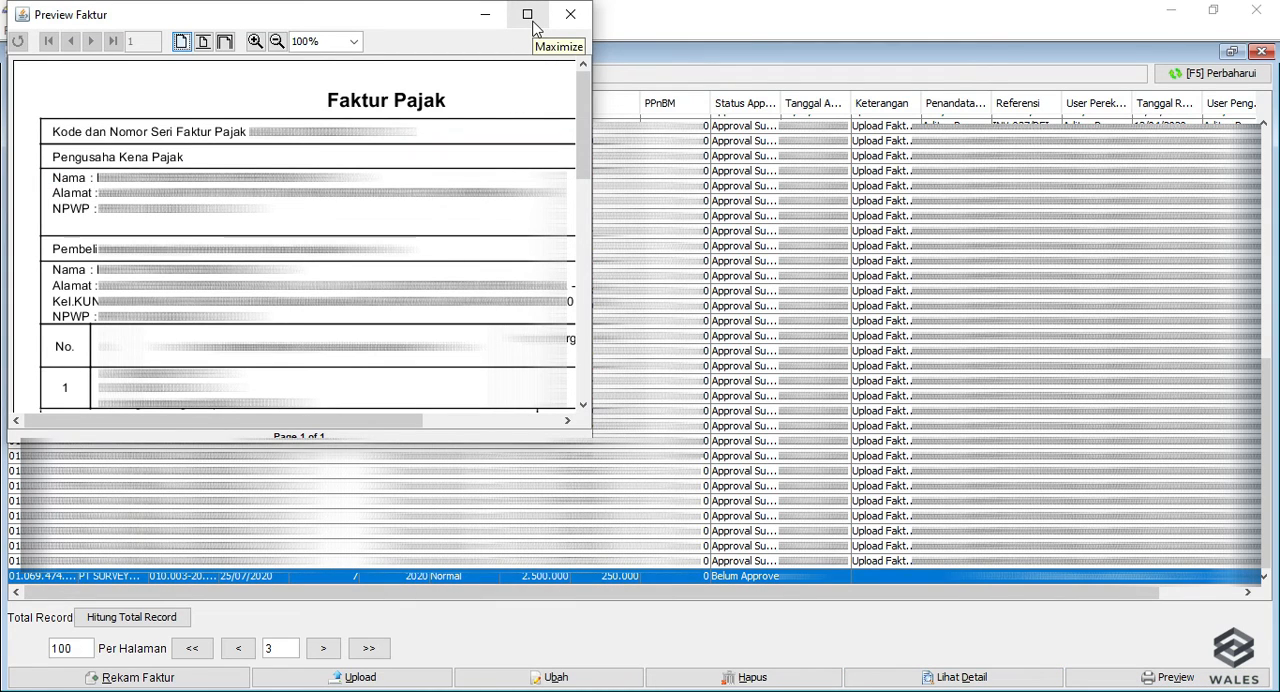
click(528, 15)
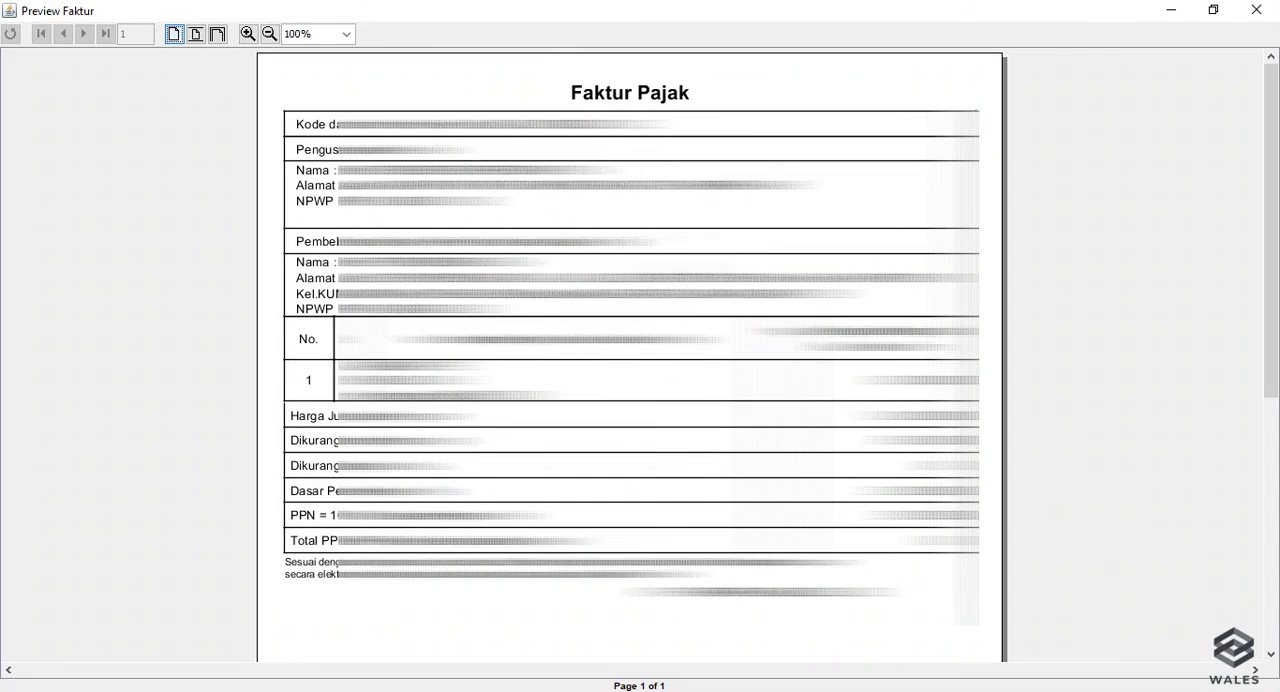
scroll(630, 355, down, 9)
scroll(630, 355, up, 9)
click(1254, 14)
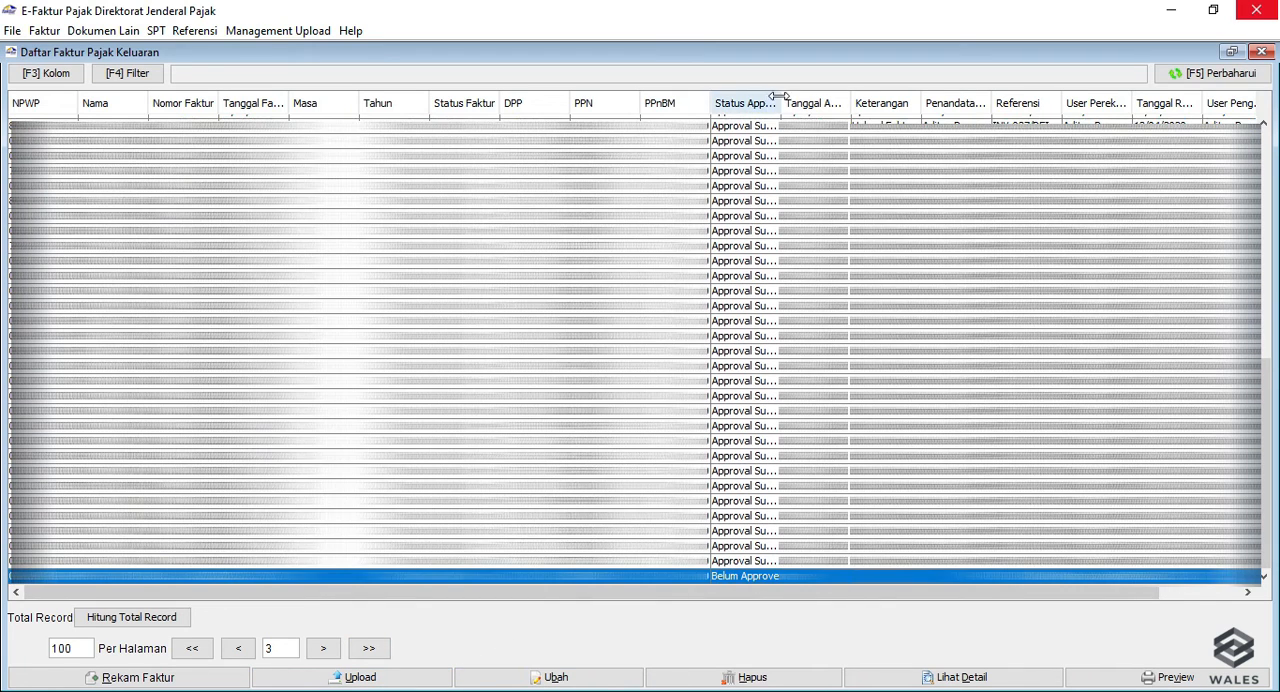
Widen the Status Approval column, then try to start the uploader for Faktur PK in Upload Faktur / Retur and close the upload monitor.
drag(778, 96, 836, 96)
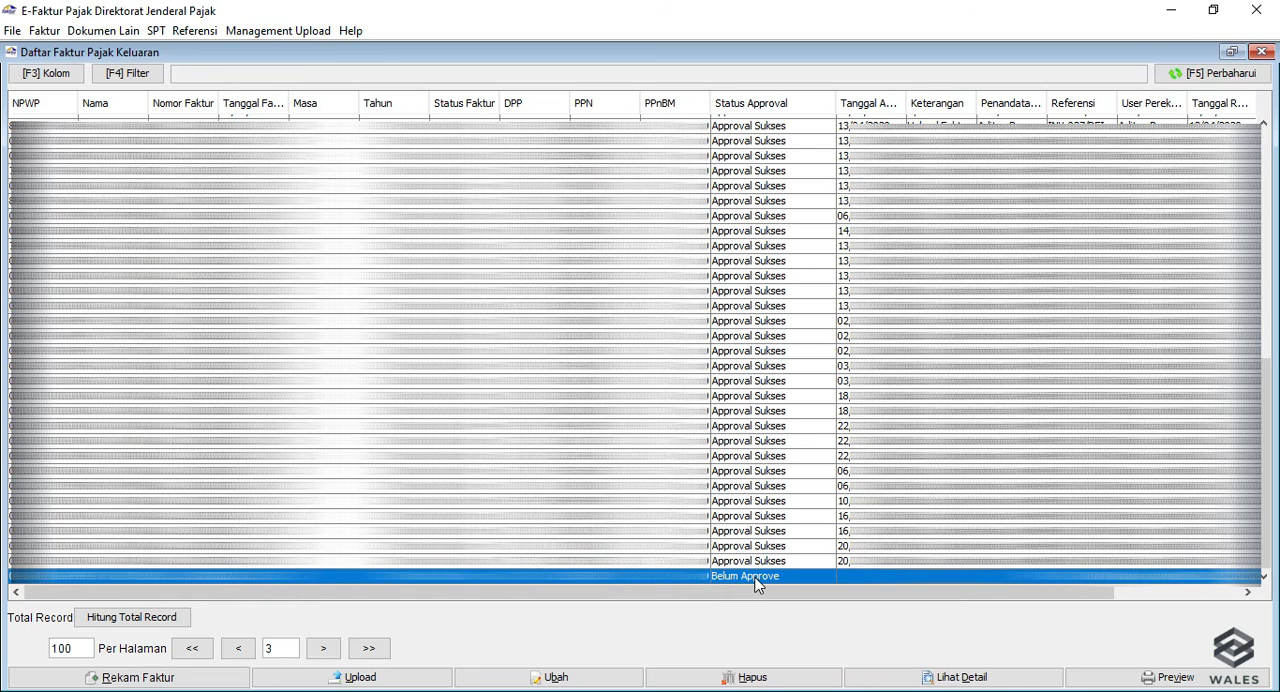
key(alt+m)
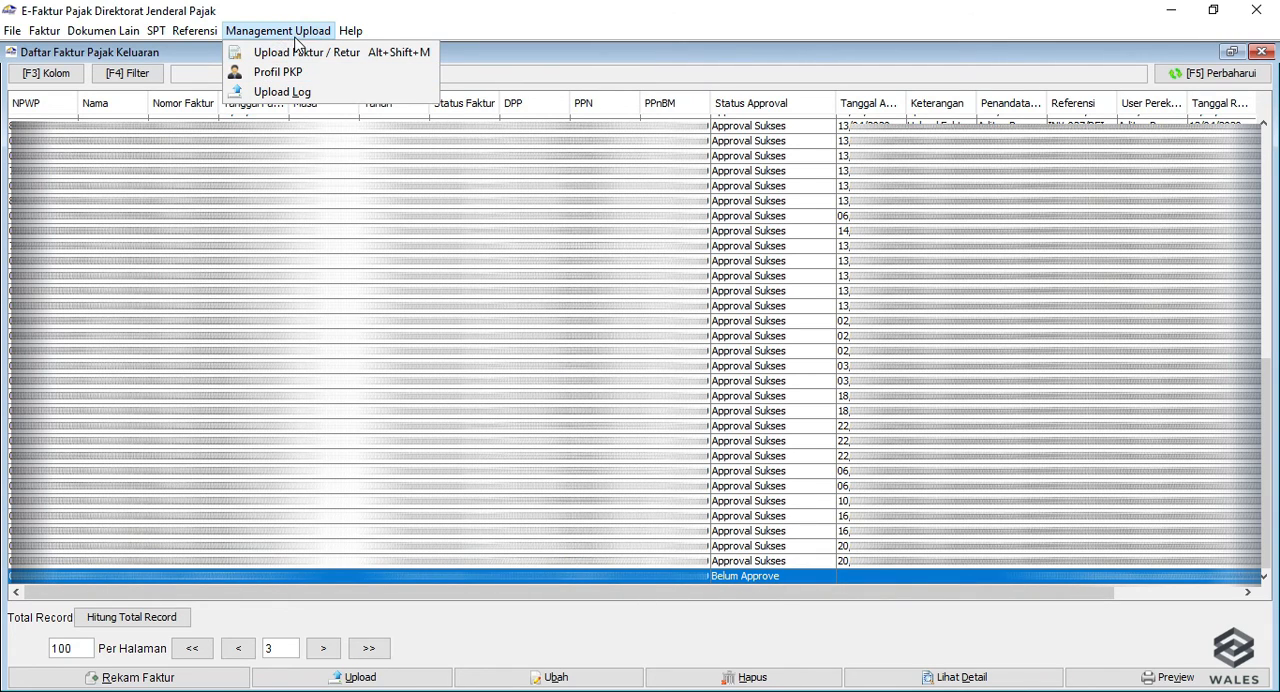
click(296, 55)
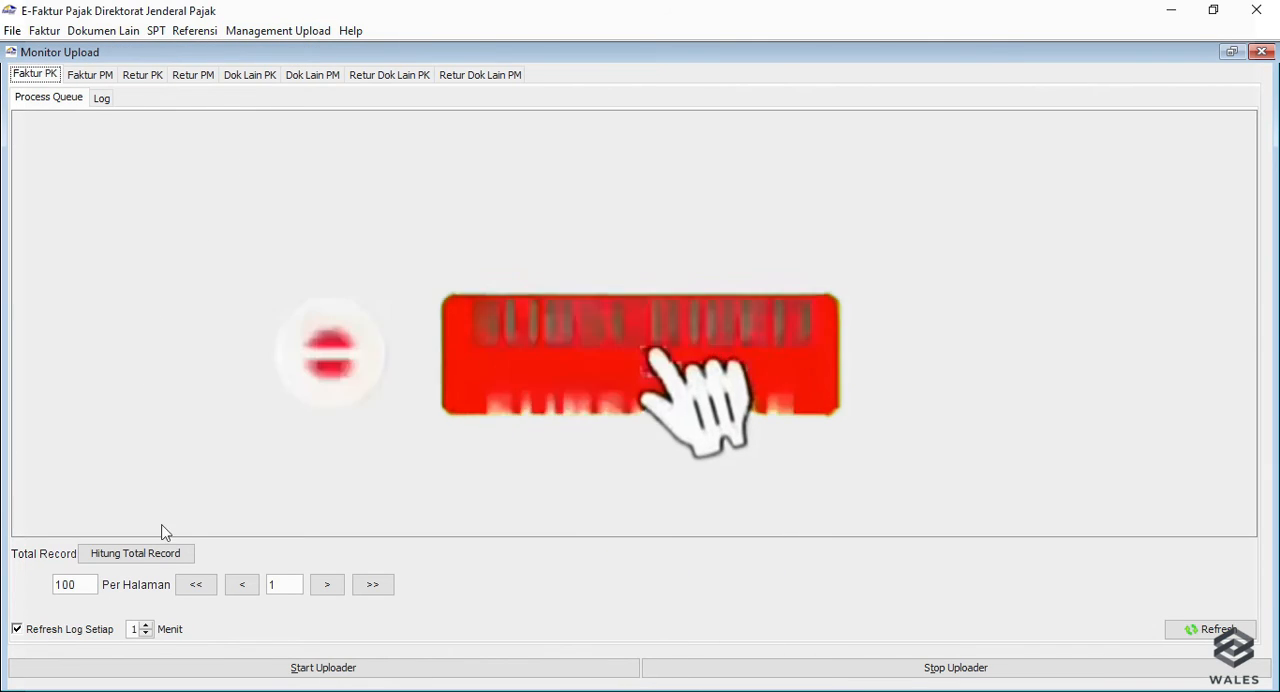
click(323, 677)
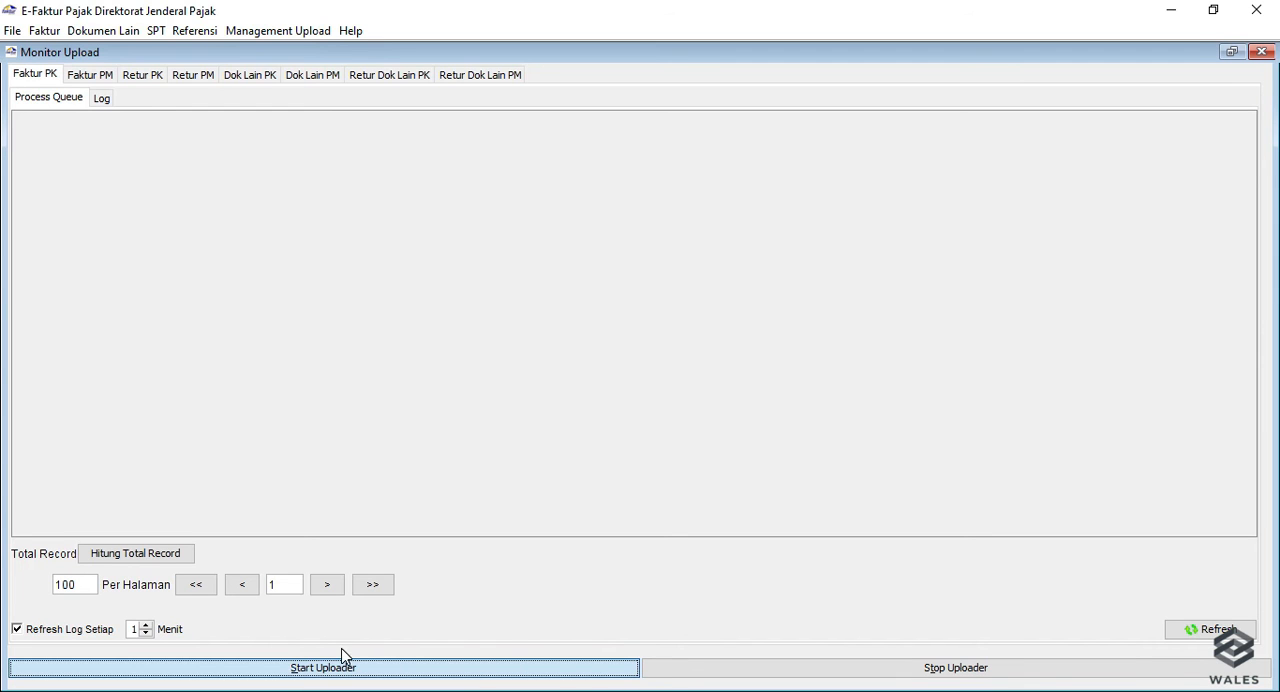
click(340, 658)
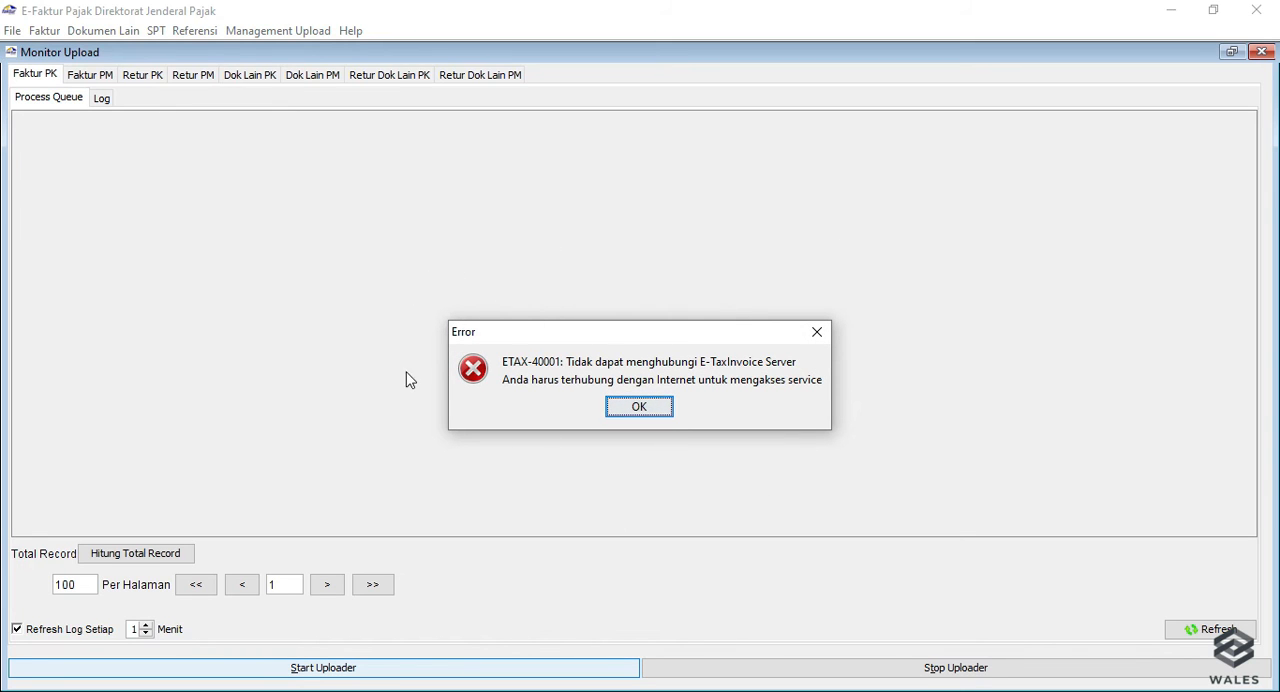
click(639, 408)
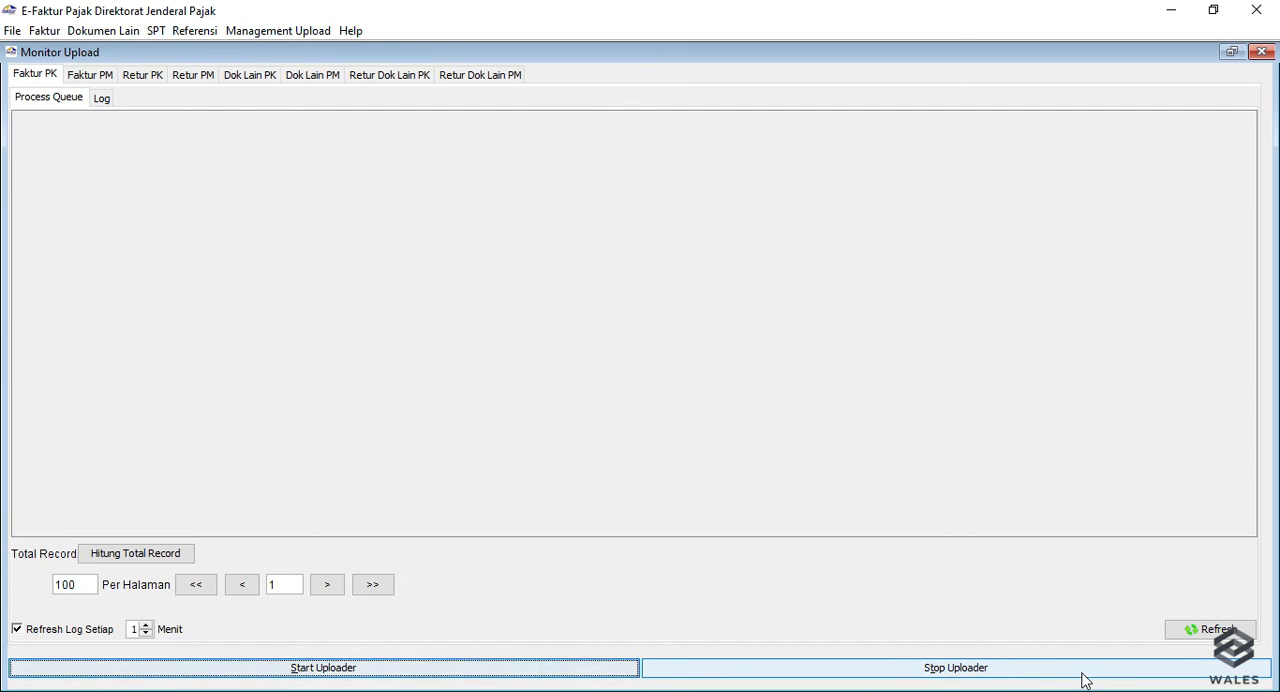
click(1261, 52)
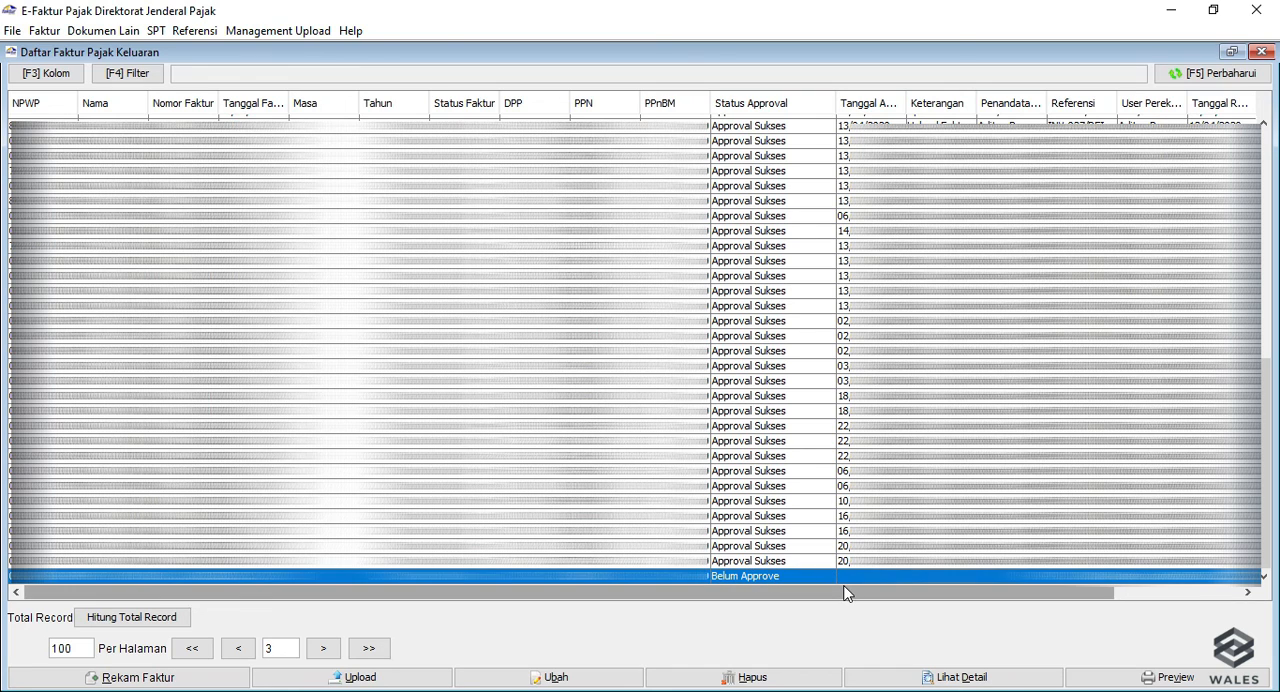
Compare the actions offered for the last approved invoice and the unapproved invoice, leaving the approved one selected.
click(748, 561)
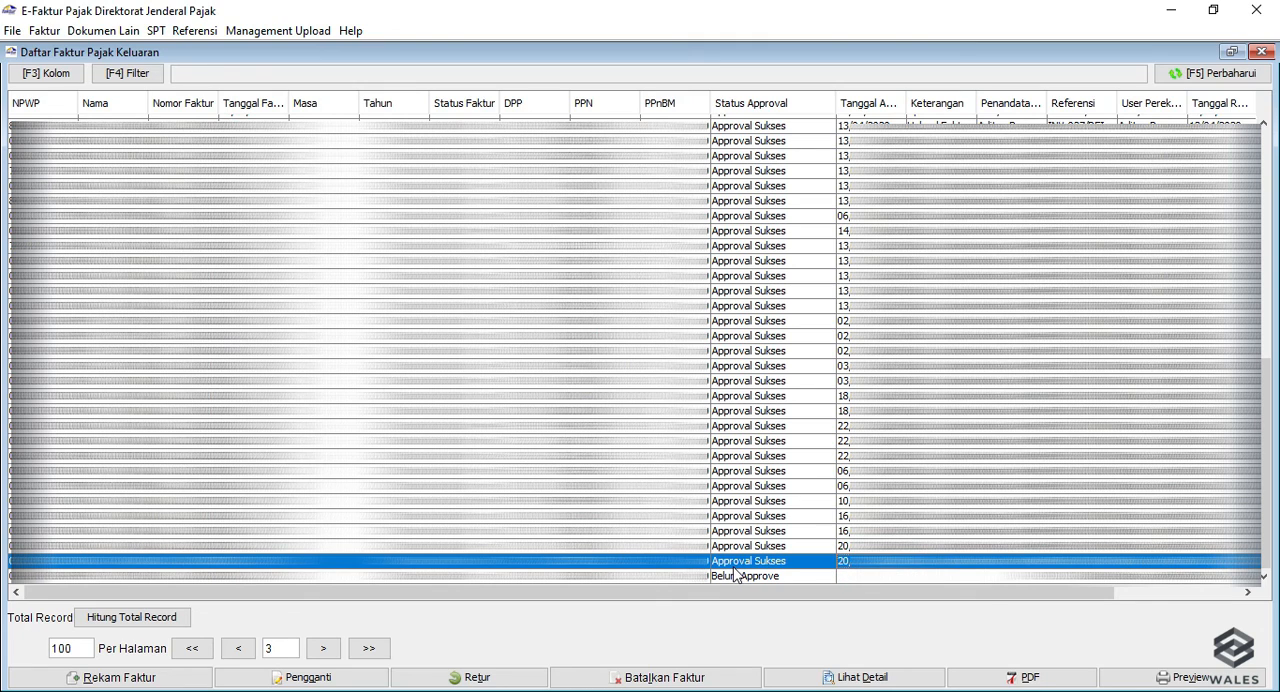
click(757, 577)
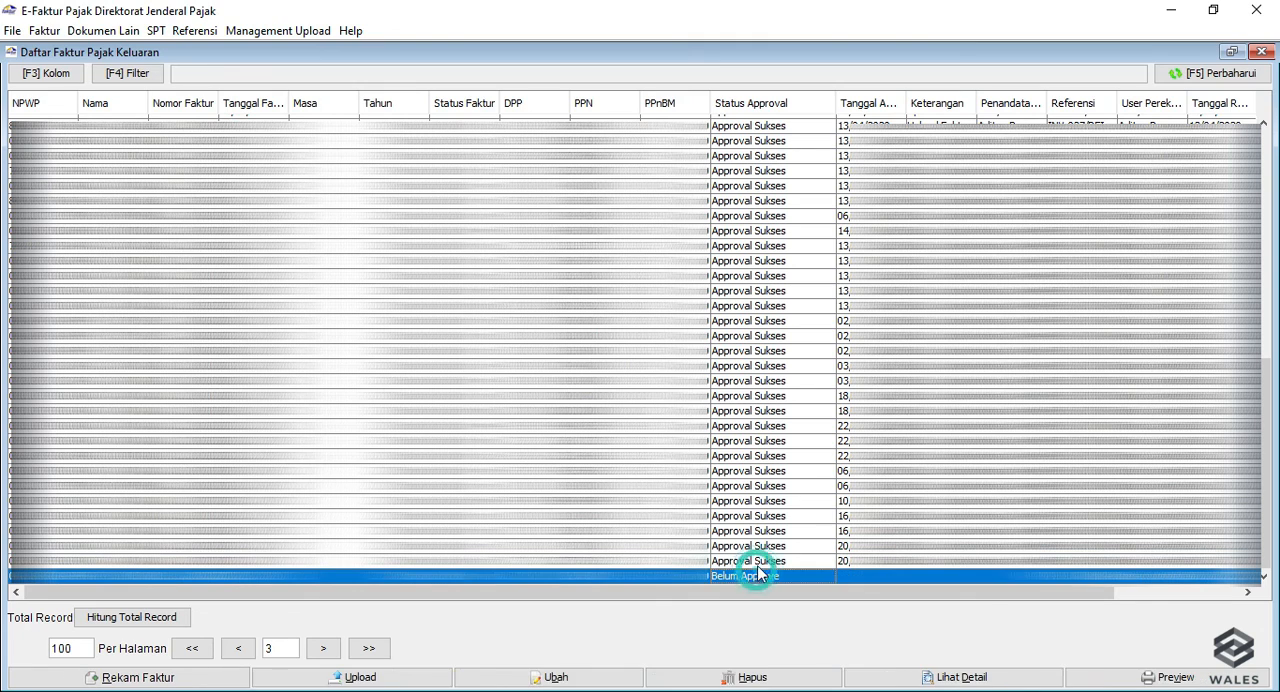
click(762, 563)
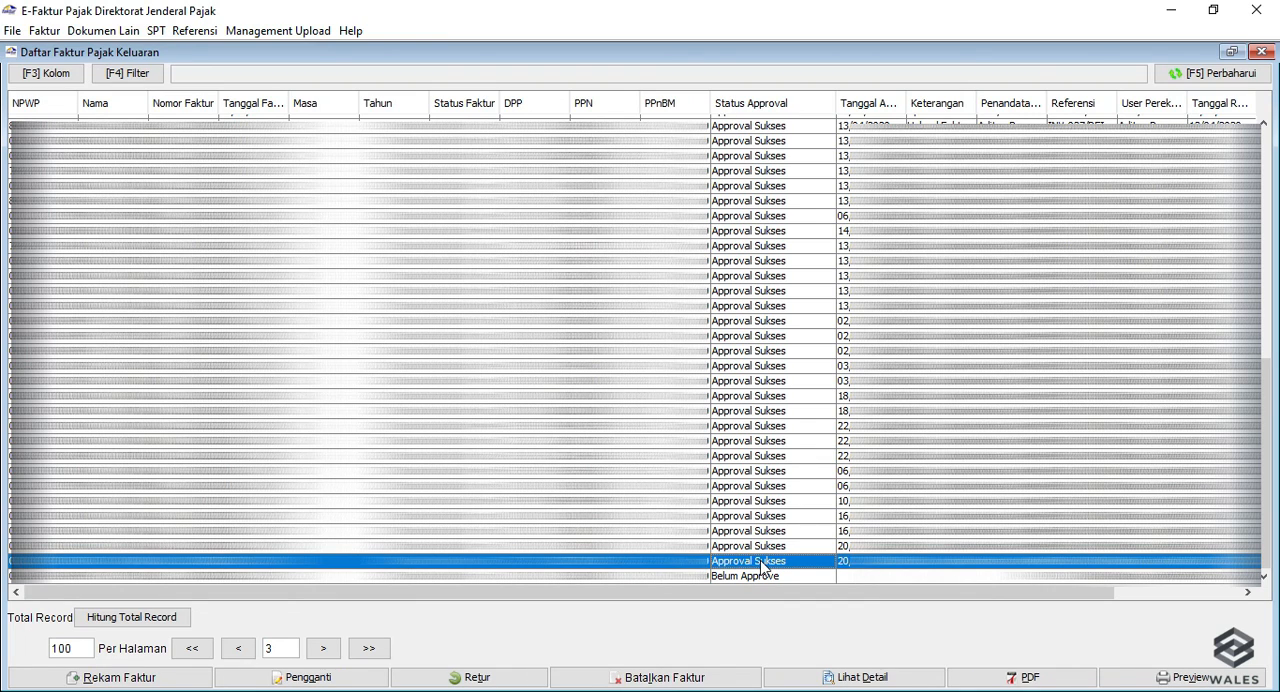
Export the selected approved invoice as a PDF named "Faktur Pajak 12345" in the Documents folder and close the invoice list.
click(1016, 680)
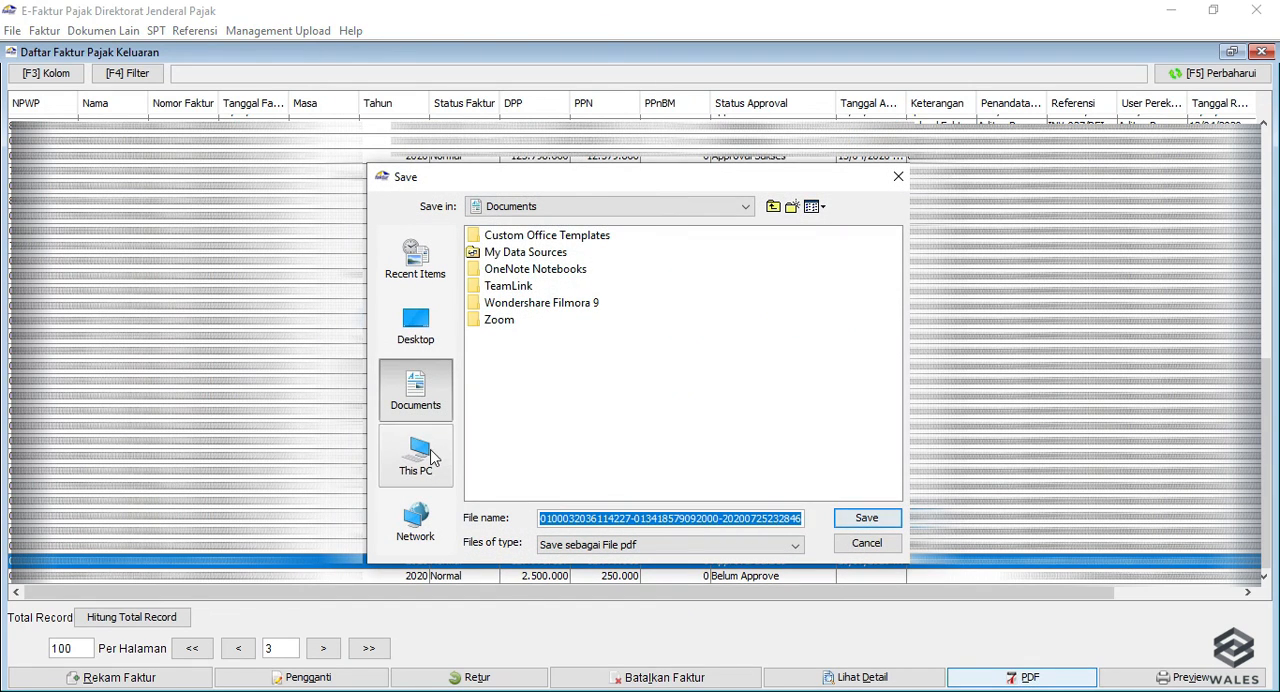
click(430, 455)
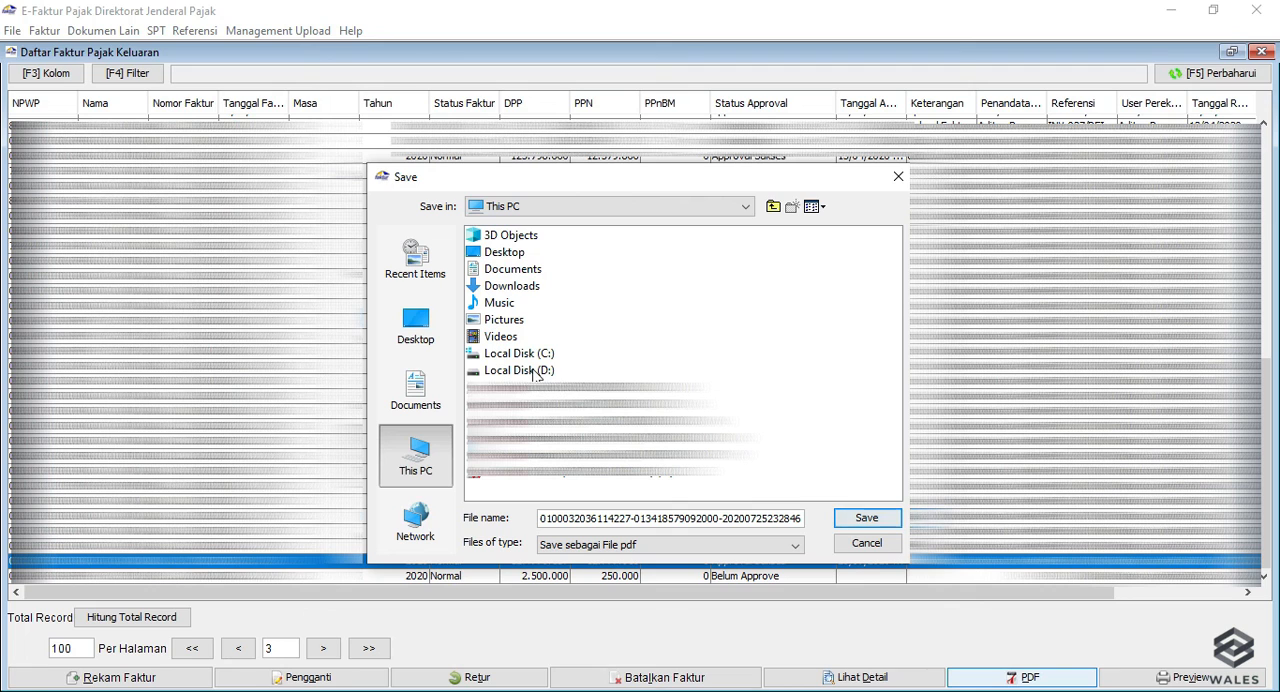
double_click(520, 370)
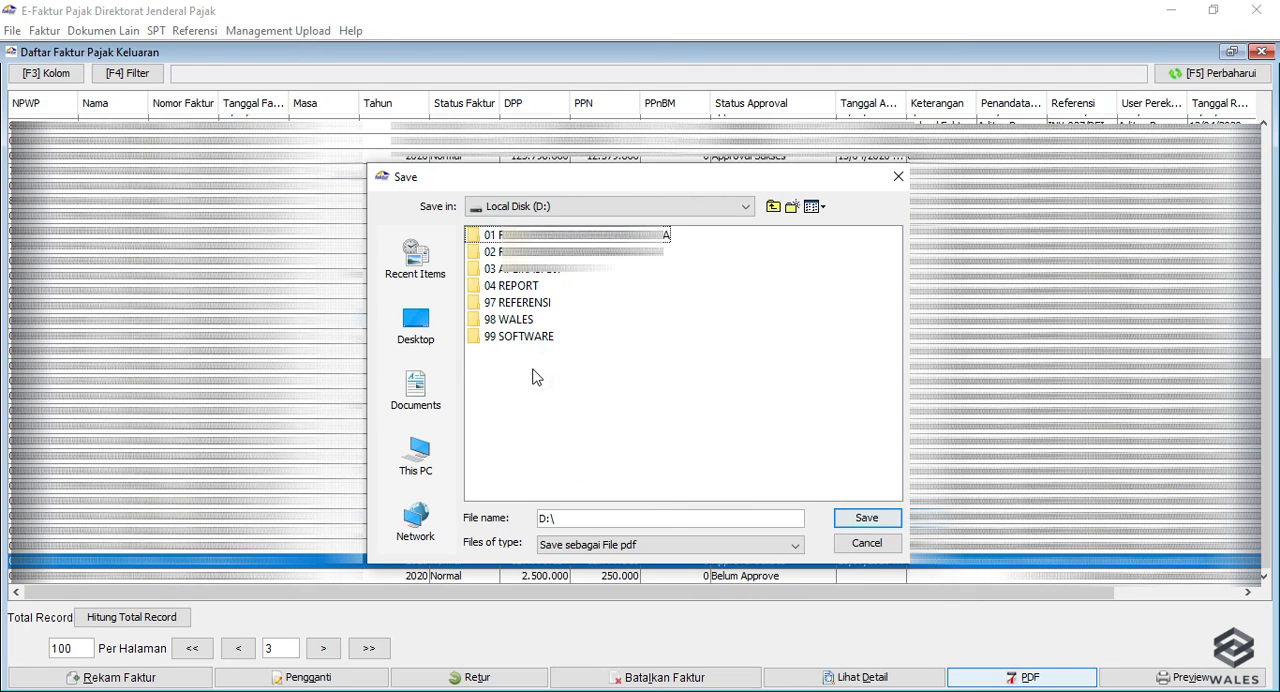
click(415, 390)
click(570, 517)
double_click(570, 517)
text(Faktur Pajak )
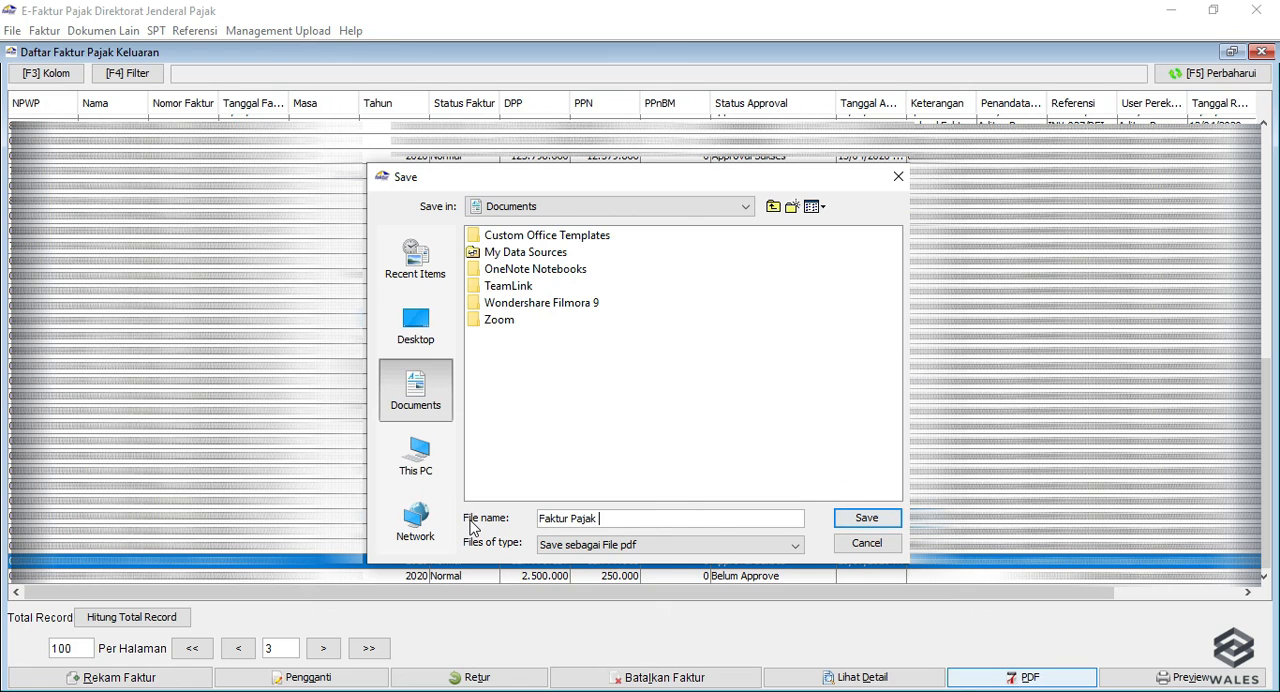
text(12345)
click(878, 517)
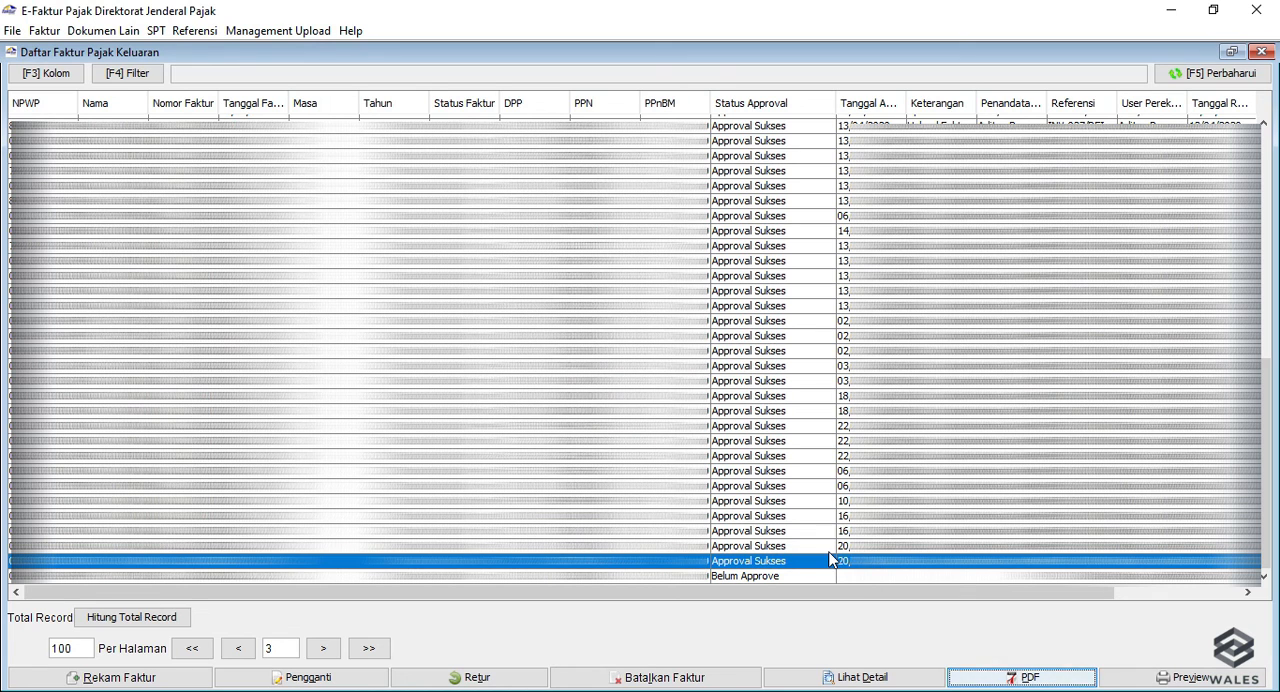
click(1262, 52)
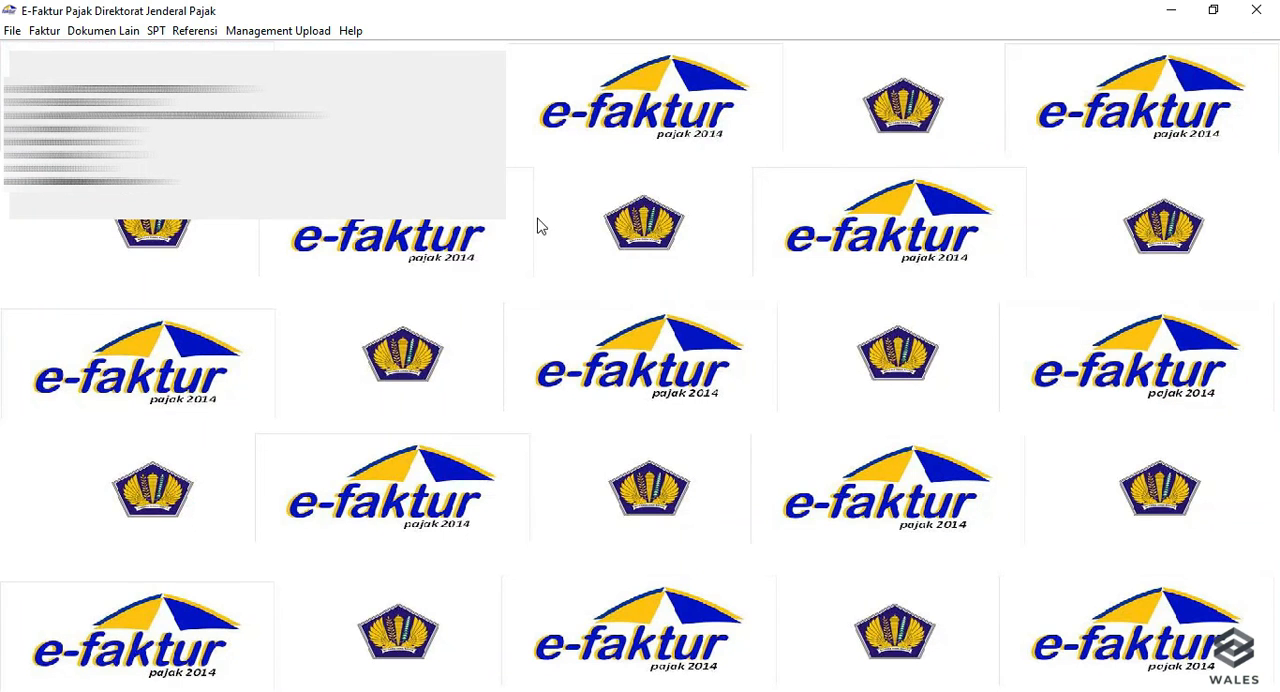